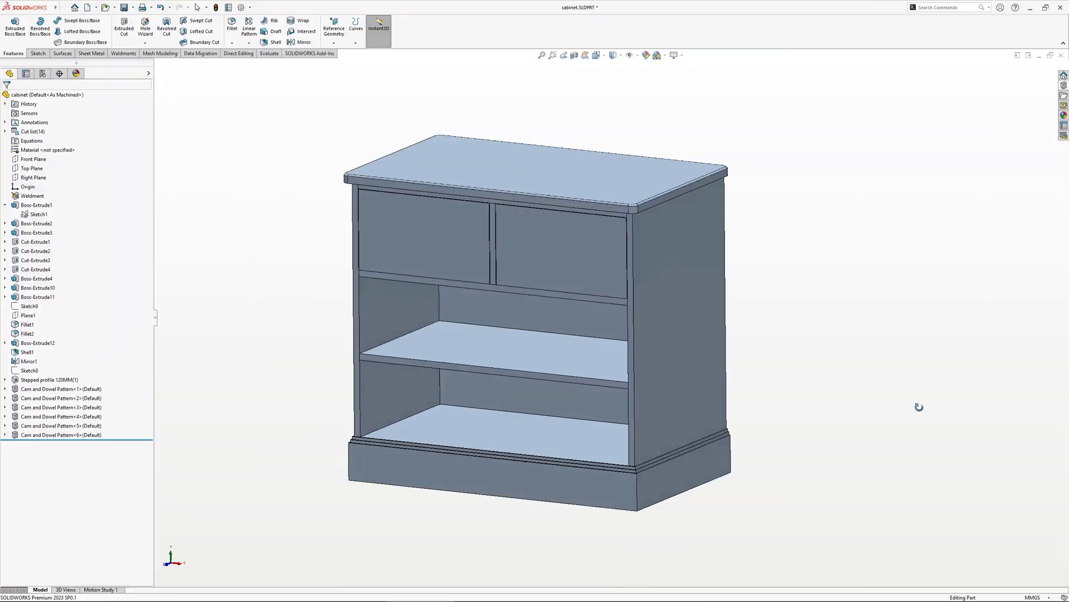
# Orbit the cabinet and temporarily hide, then re-show, the right side panel, middle shelf and drawer front
pyautogui.moveTo(917, 404)
pyautogui.mouseDown(button='middle')
pyautogui.moveTo(897, 405)
pyautogui.moveTo(919, 407)
pyautogui.mouseUp(button='middle')
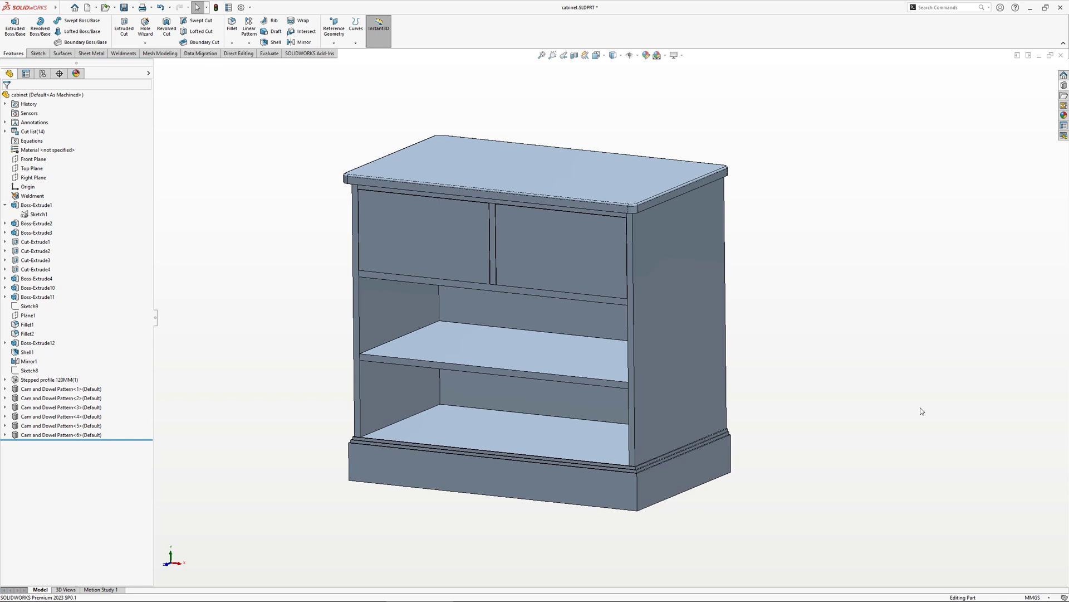
pyautogui.press('Tab')
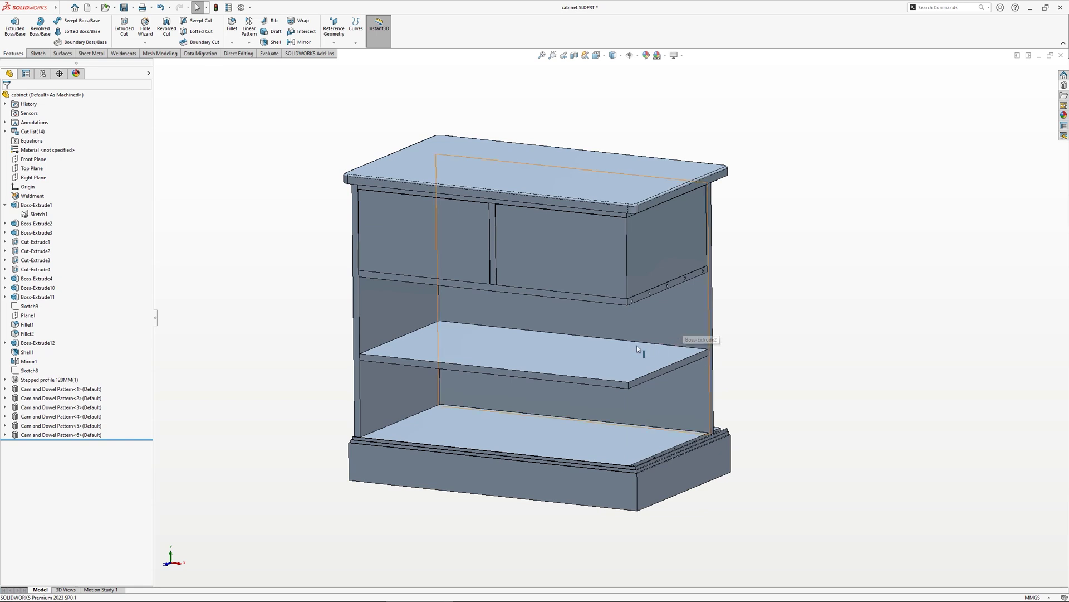
pyautogui.press('Tab')
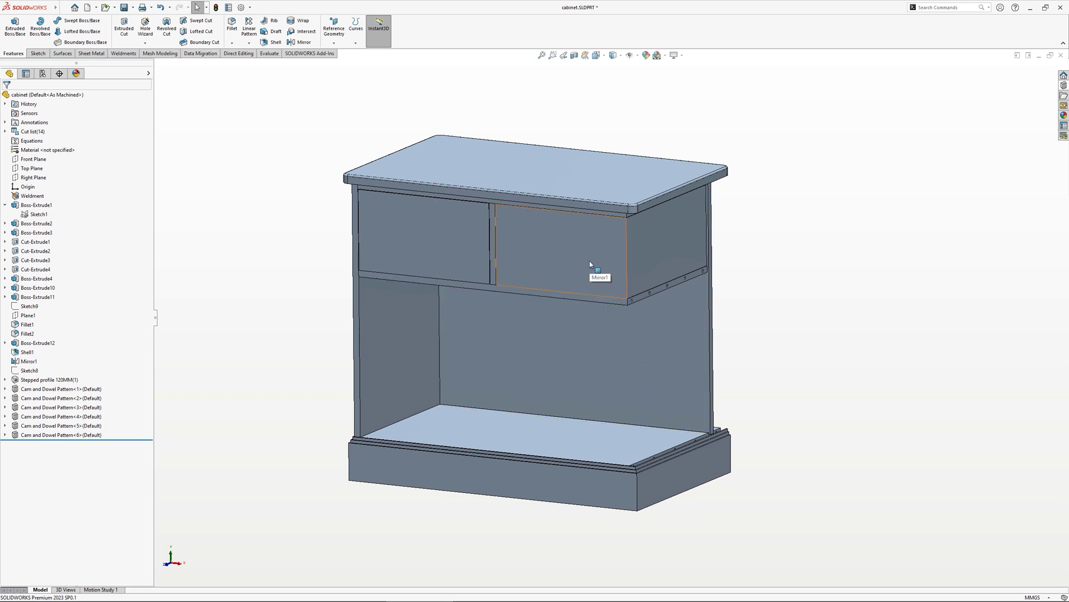
pyautogui.press('Tab')
pyautogui.hotkey('shift', 'Tab')
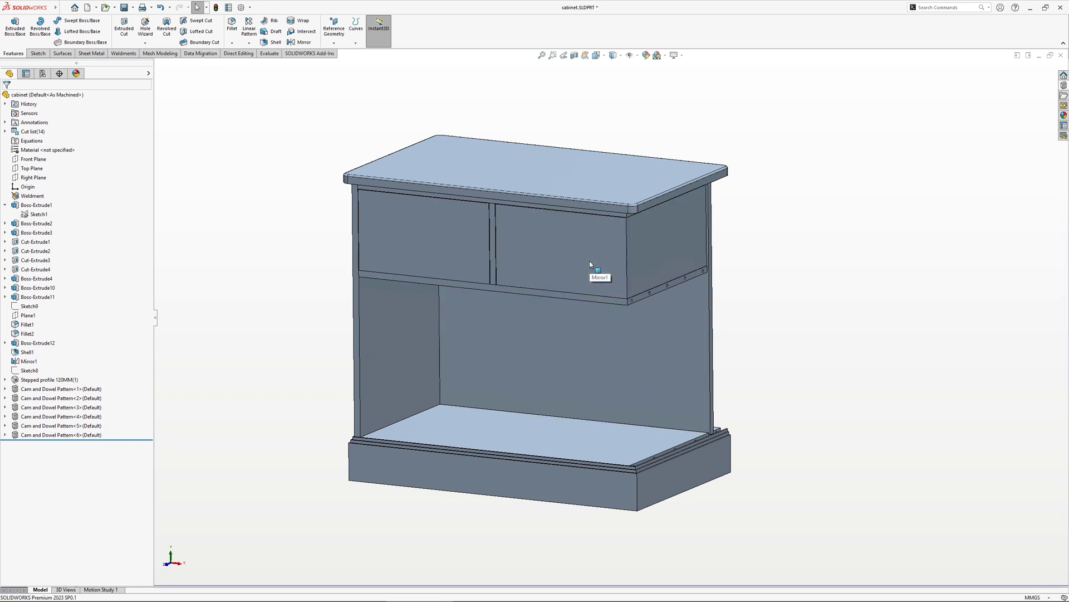
pyautogui.hotkey('shift', 'Tab')
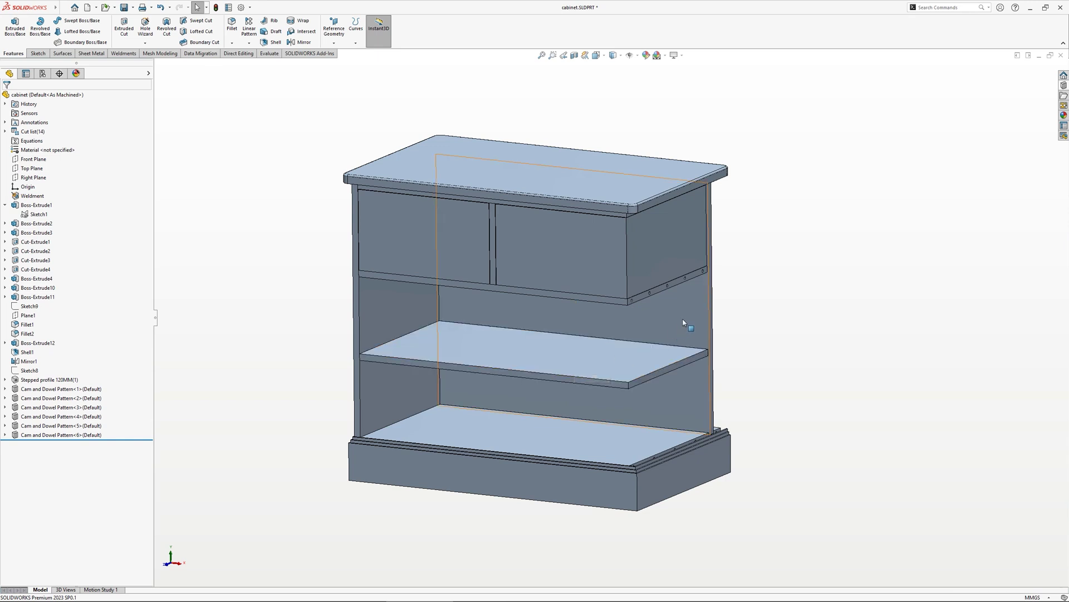
pyautogui.hotkey('shift', 'Tab')
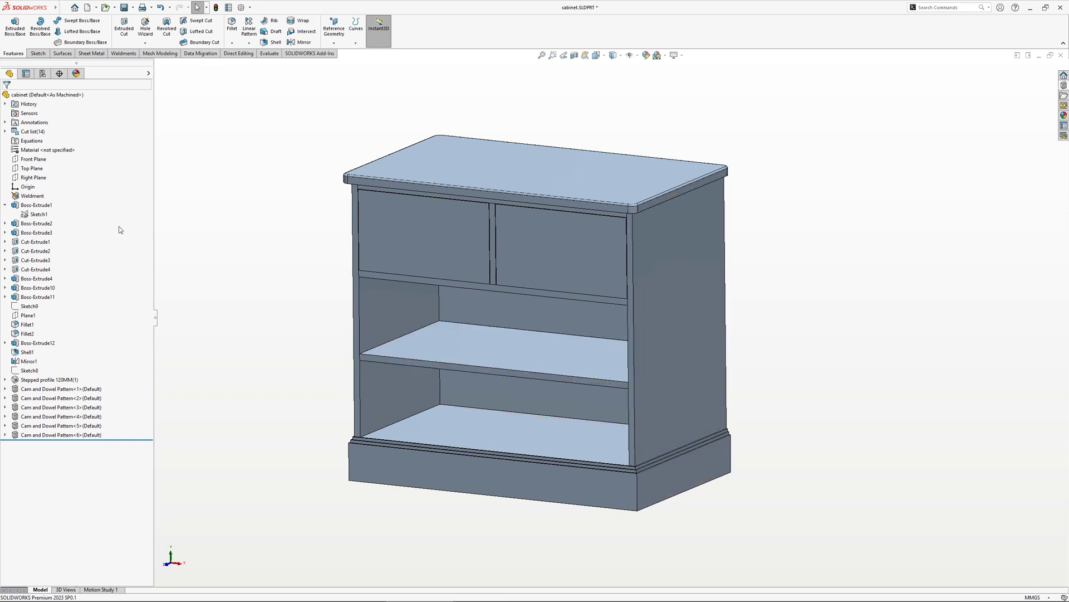
# Change the cabinet's 900 mm width dimension in Sketch1 to 750 mm
pyautogui.click(39, 215)
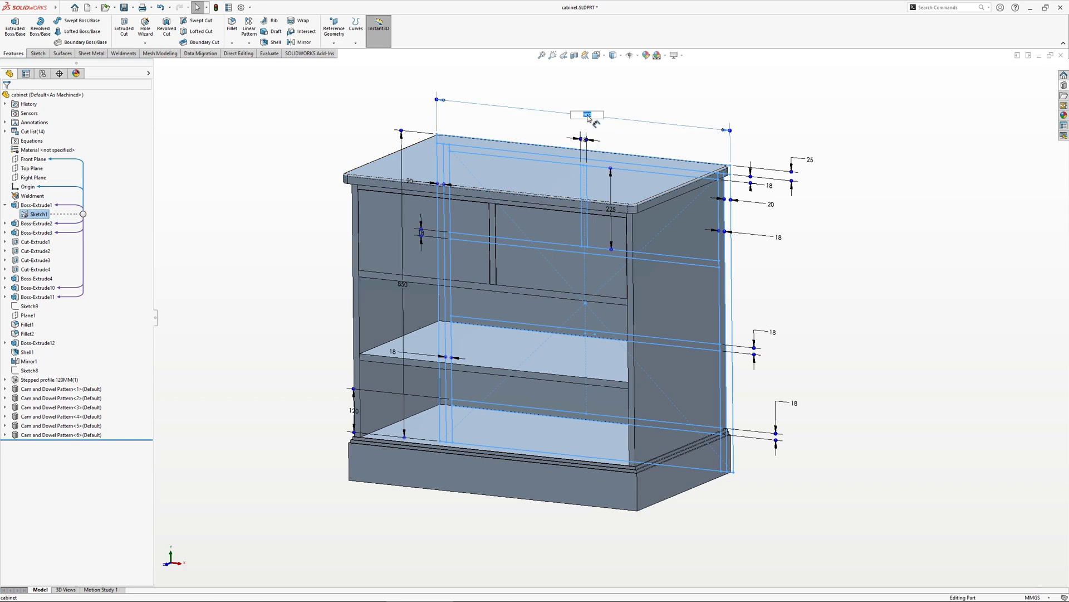
pyautogui.press('Return')
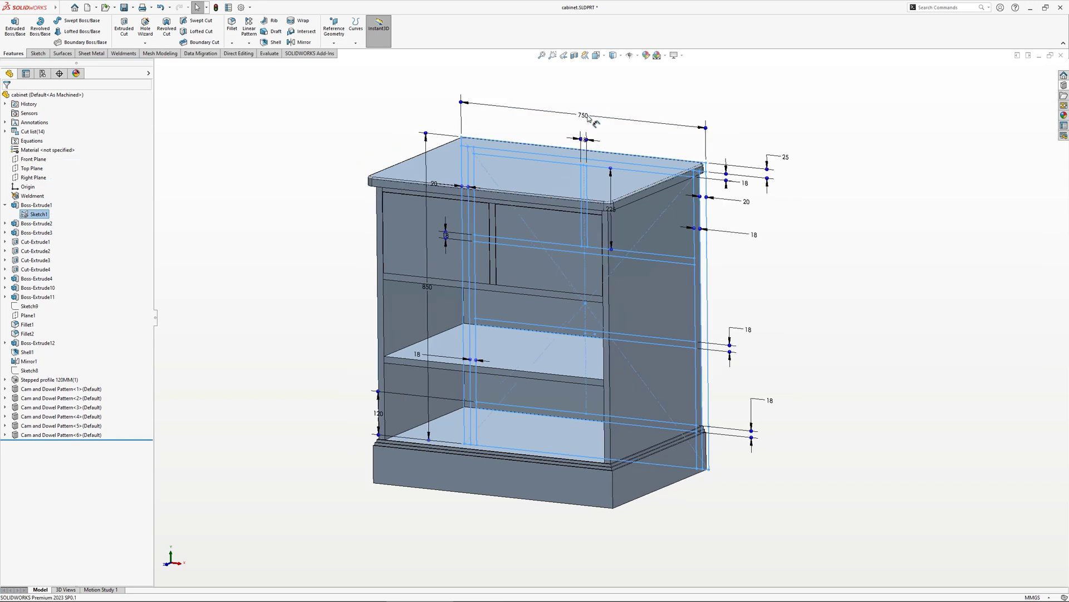
pyautogui.press('Escape')
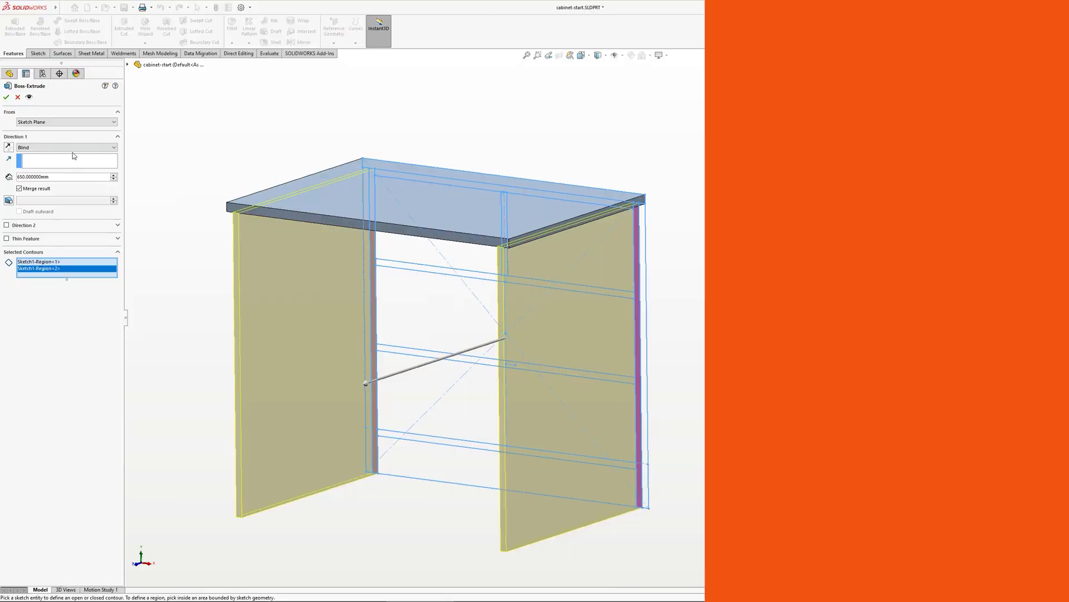
# Extrude the side panels offset 25 mm from the tabletop's front face as separate bodies
pyautogui.click(71, 149)
pyautogui.click(58, 176)
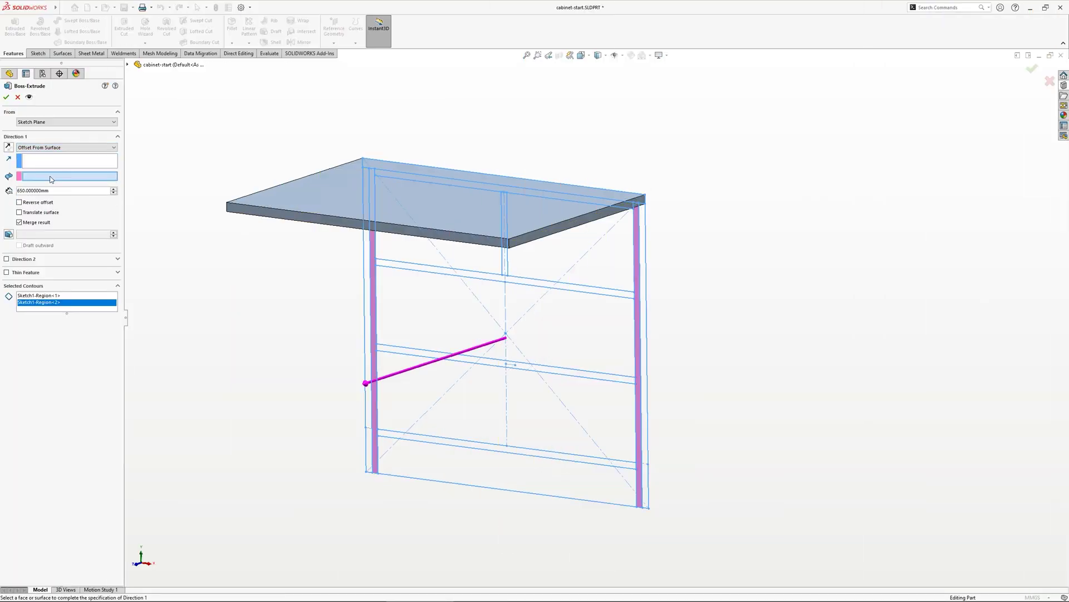
pyautogui.click(234, 212)
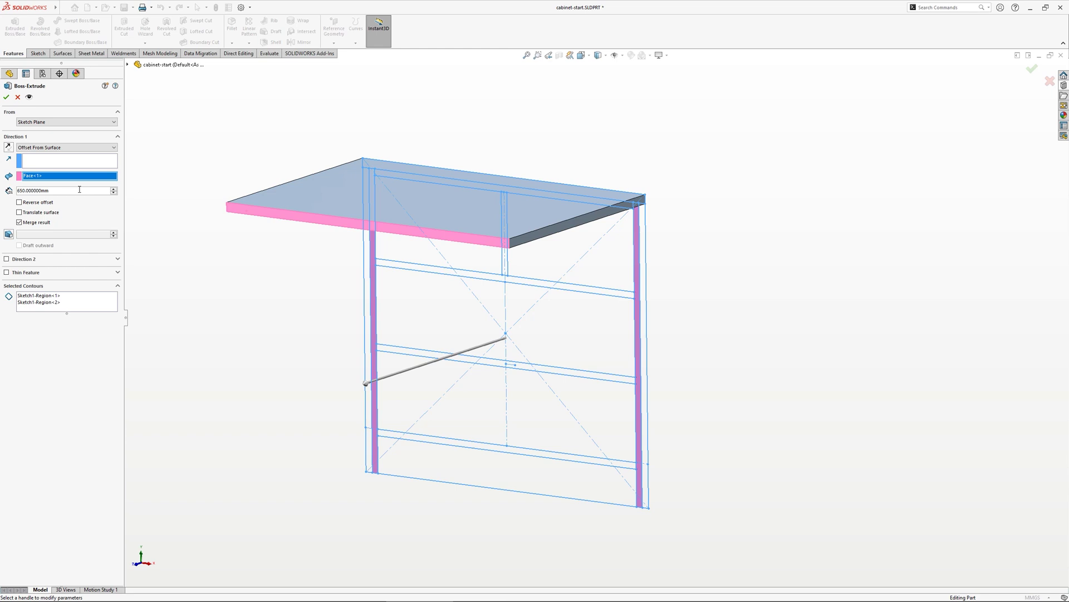
pyautogui.write('25')
pyautogui.press('Return')
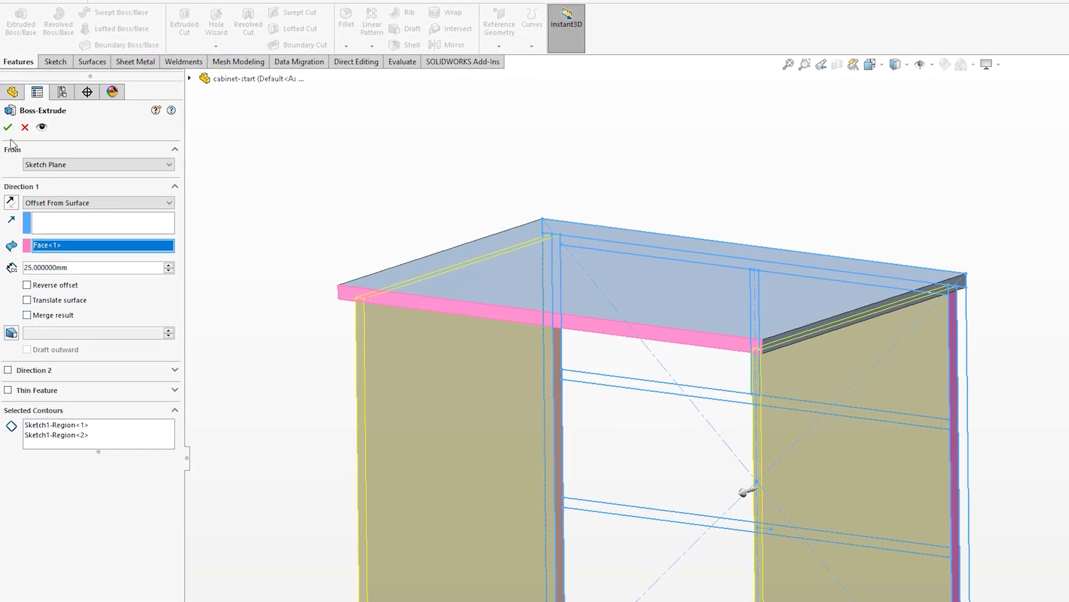
pyautogui.click(7, 128)
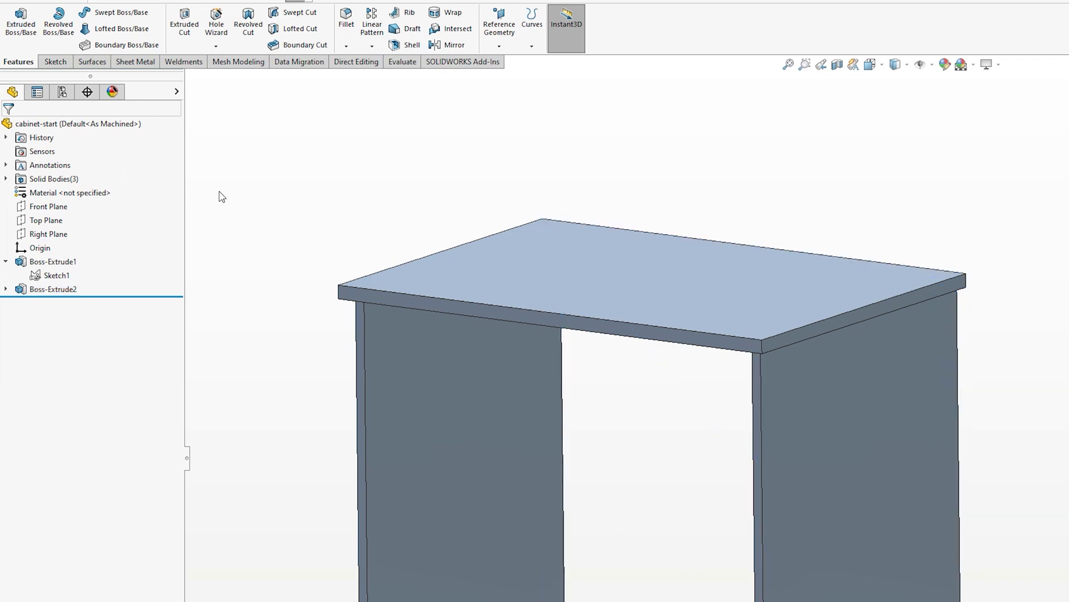
# Convert the part into a weldment and start a new extrusion from Sketch1 for the shelves
pyautogui.click(183, 61)
pyautogui.click(50, 22)
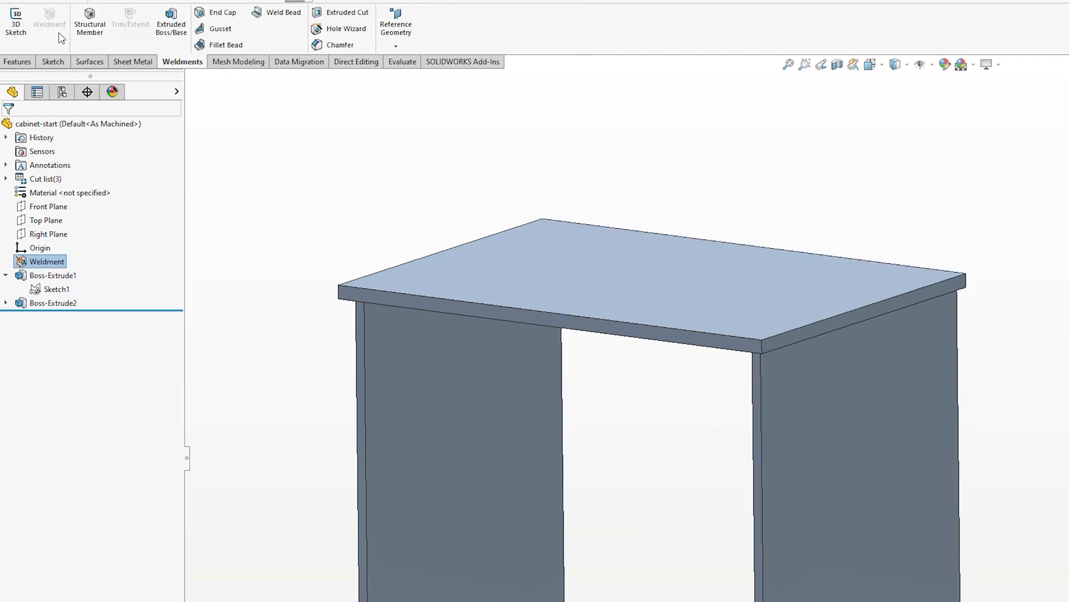
pyautogui.click(56, 290)
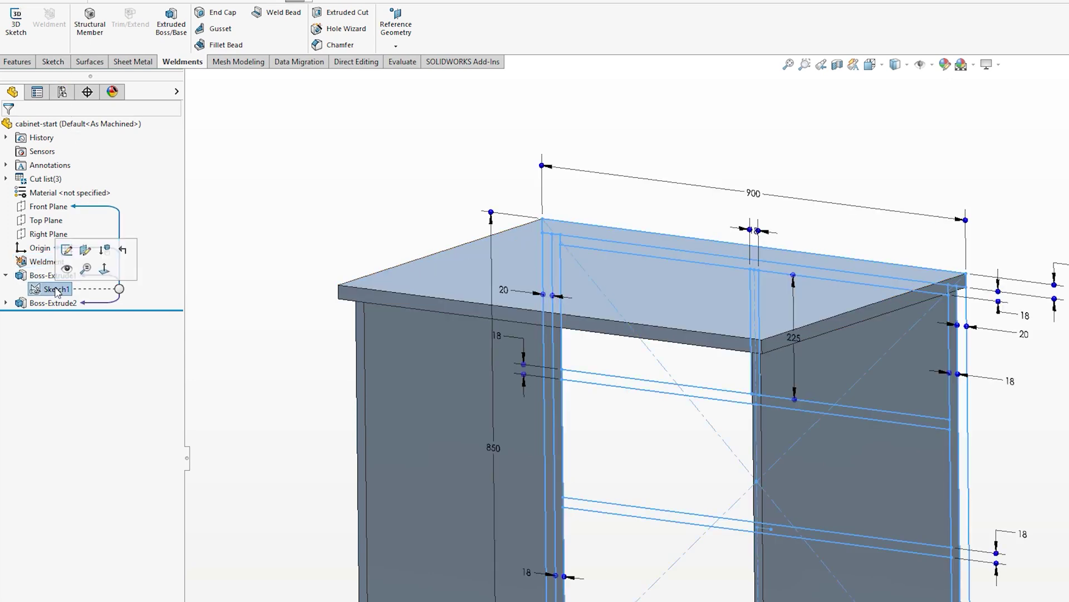
pyautogui.click(17, 61)
pyautogui.click(21, 33)
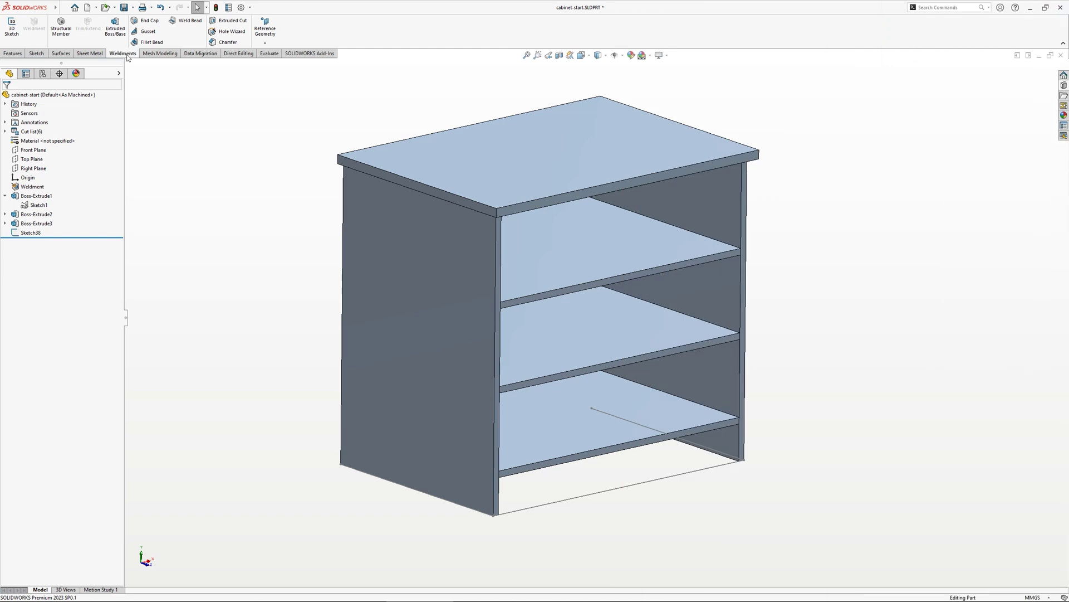
# Add a 120mm stepped-profile structural member along the left, front and right bottom lines, mirrored and mitred
pyautogui.click(62, 29)
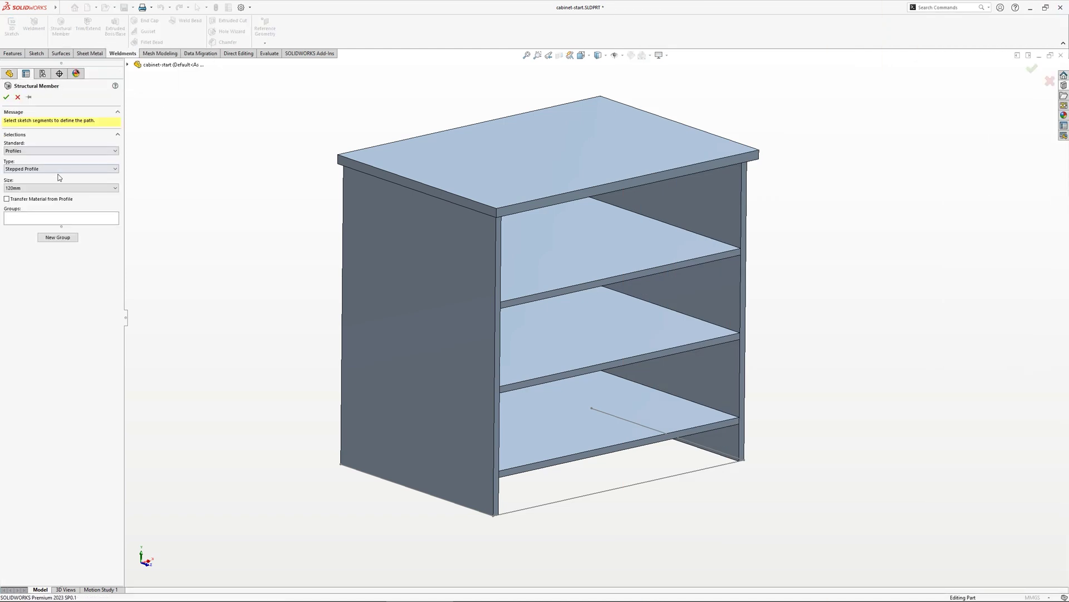
pyautogui.click(61, 187)
pyautogui.click(60, 206)
pyautogui.click(59, 217)
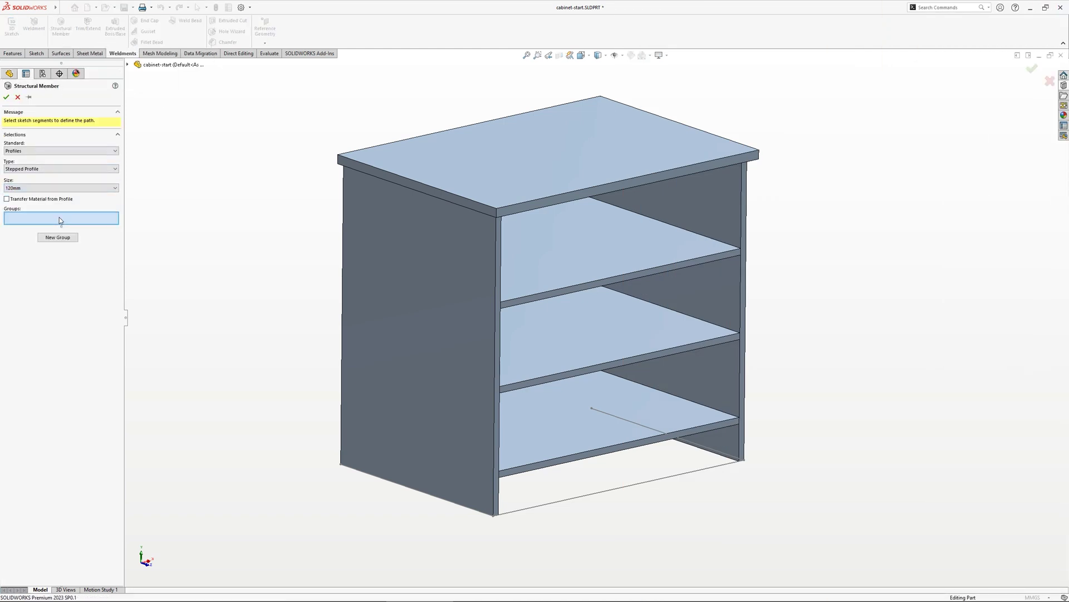
pyautogui.click(349, 467)
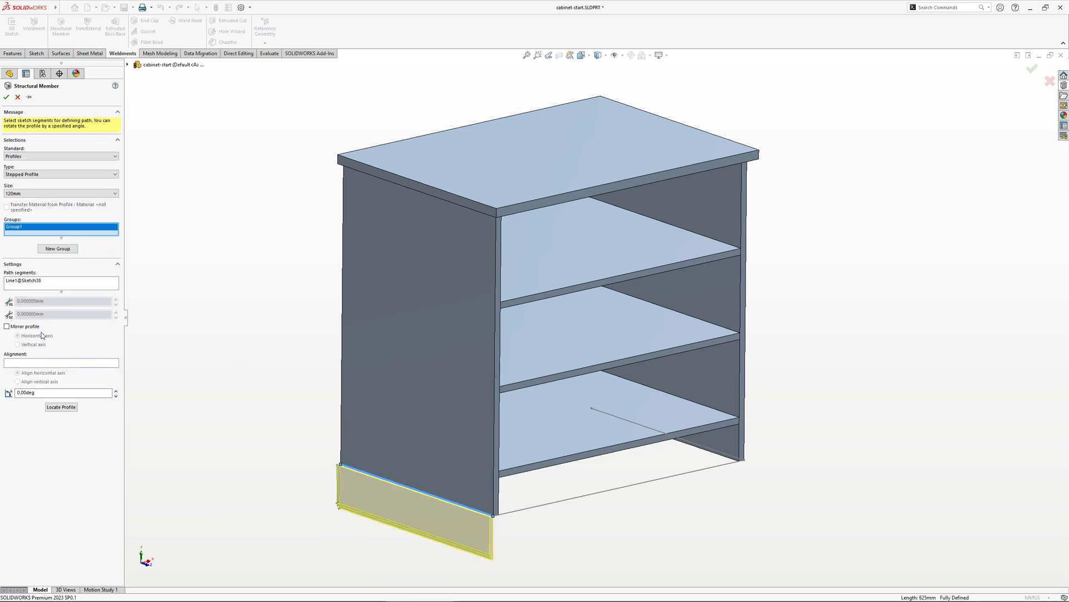
pyautogui.click(34, 330)
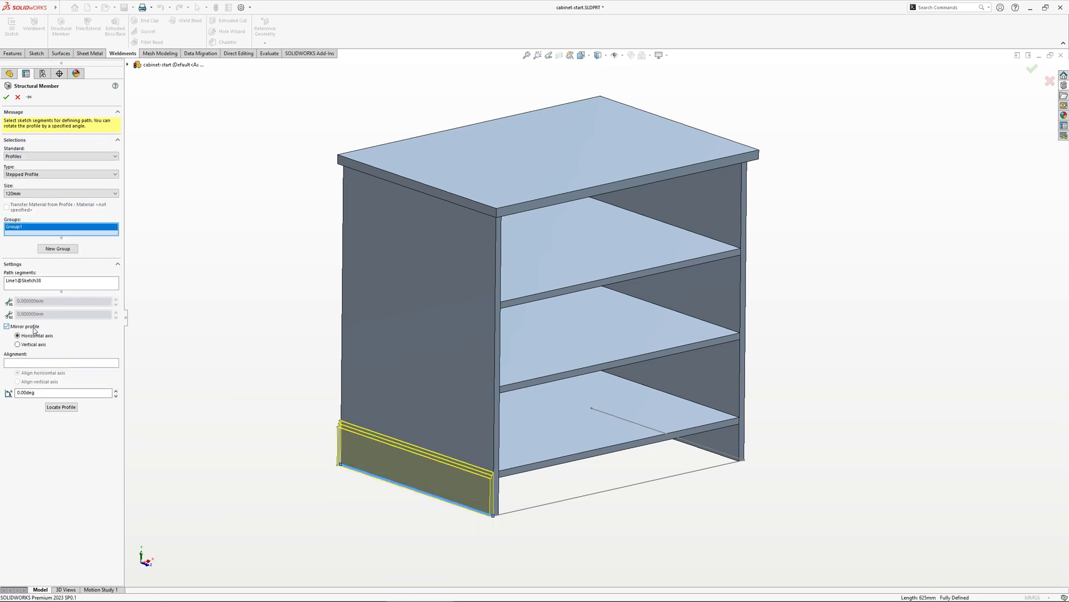
pyautogui.click(549, 507)
pyautogui.click(645, 430)
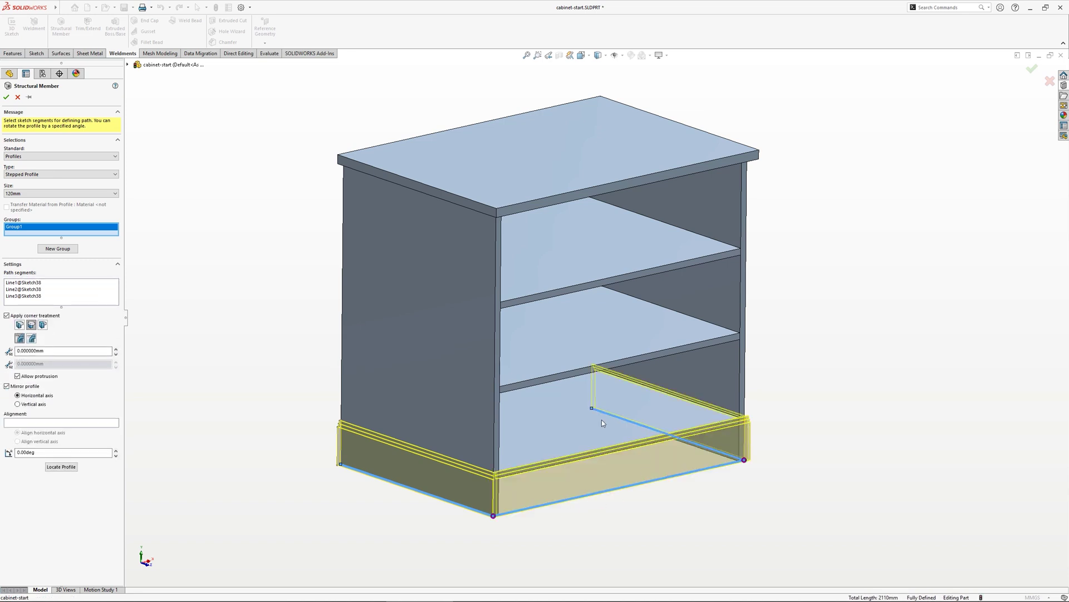
pyautogui.click(21, 326)
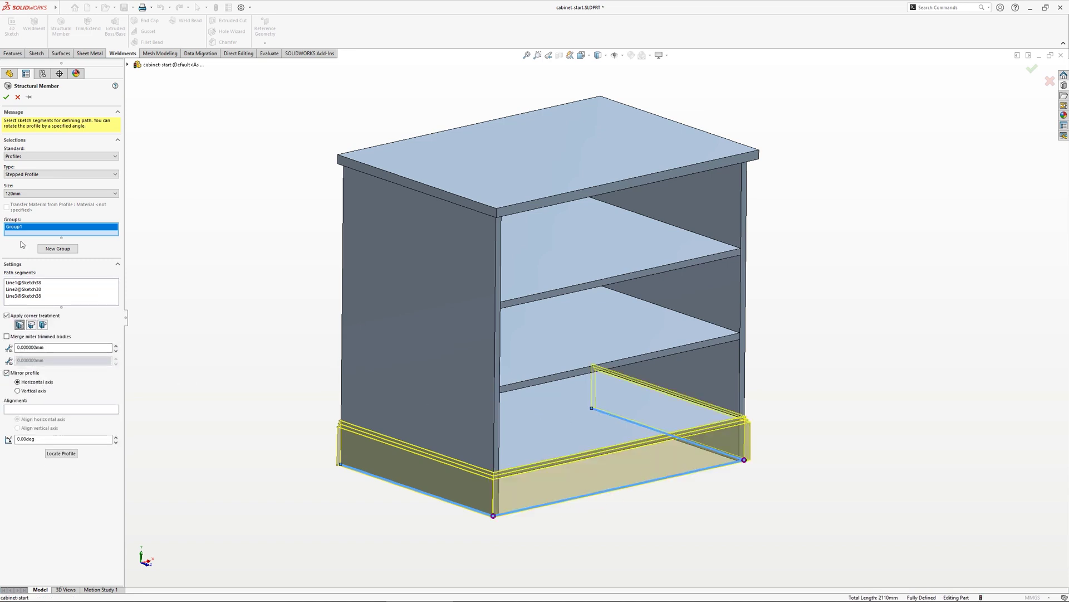
pyautogui.click(6, 97)
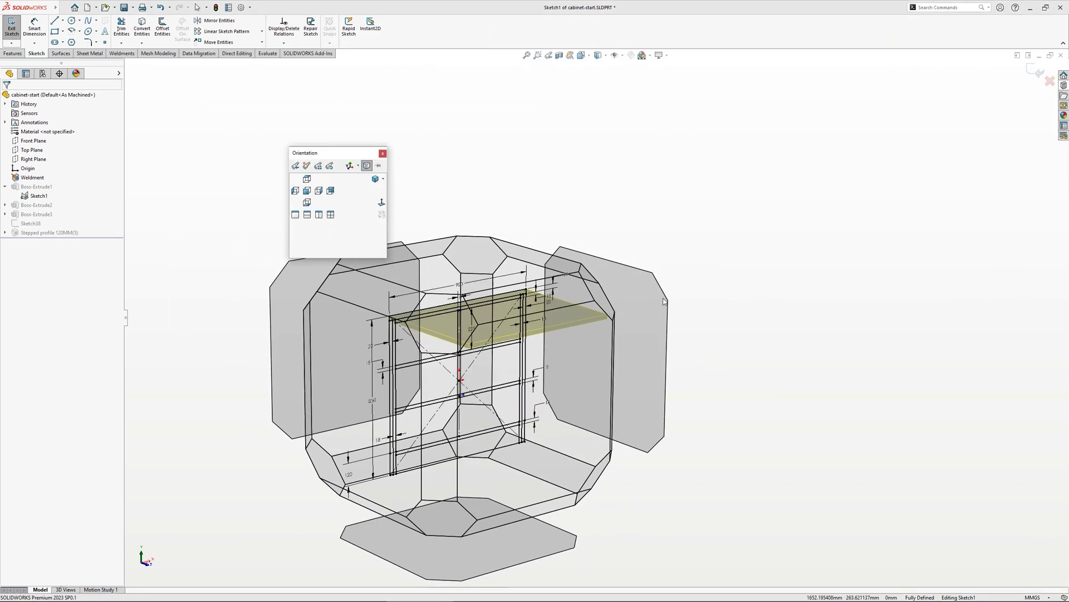
# Link the lower-right and middle 18 mm thickness dimensions to the global variable board
pyautogui.click(590, 350)
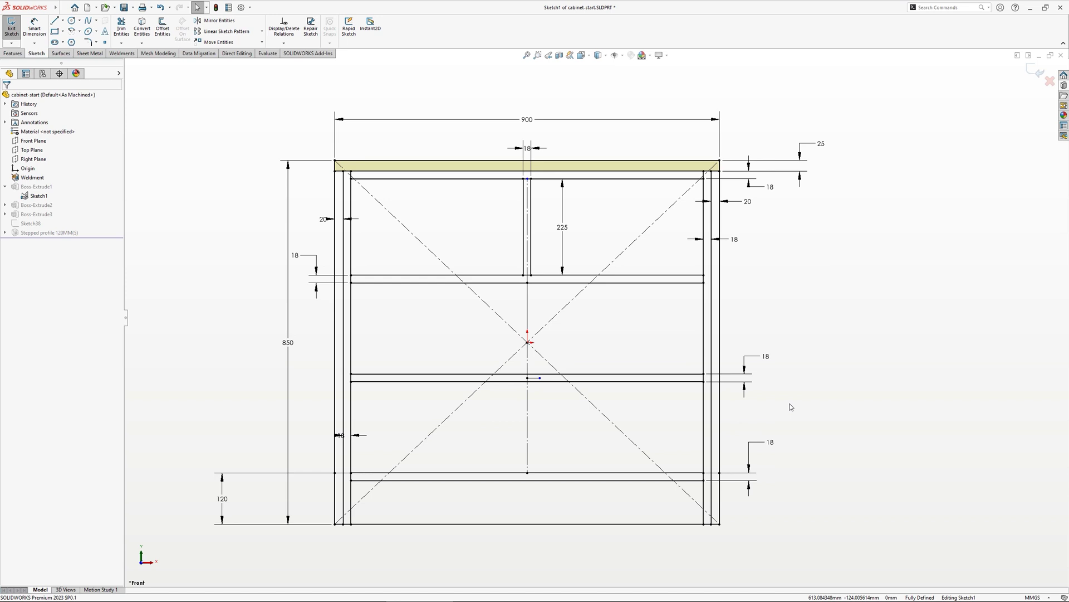
pyautogui.doubleClick(771, 444)
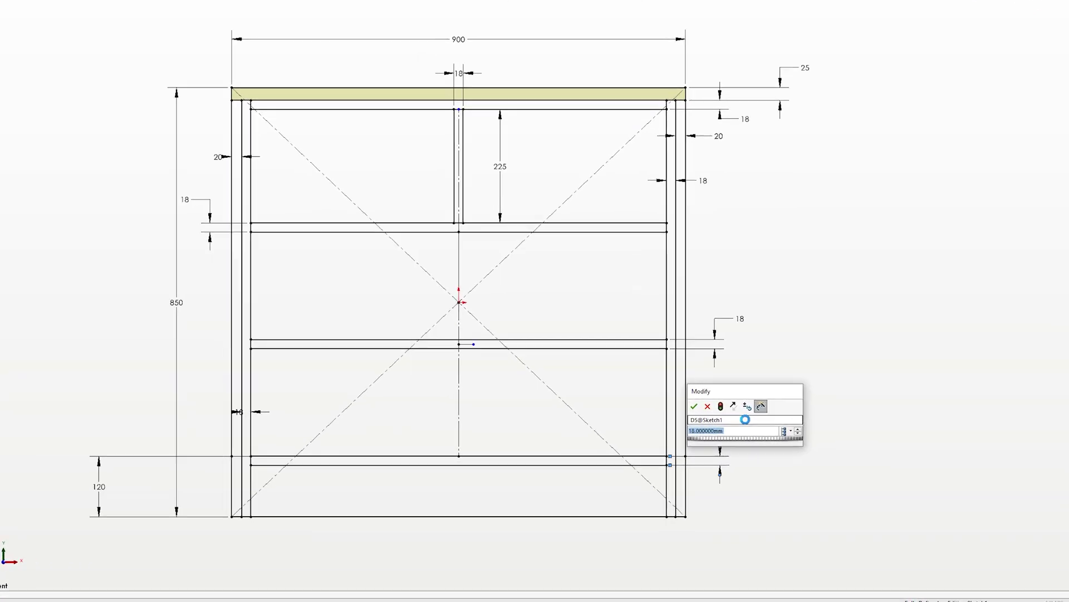
pyautogui.write('=')
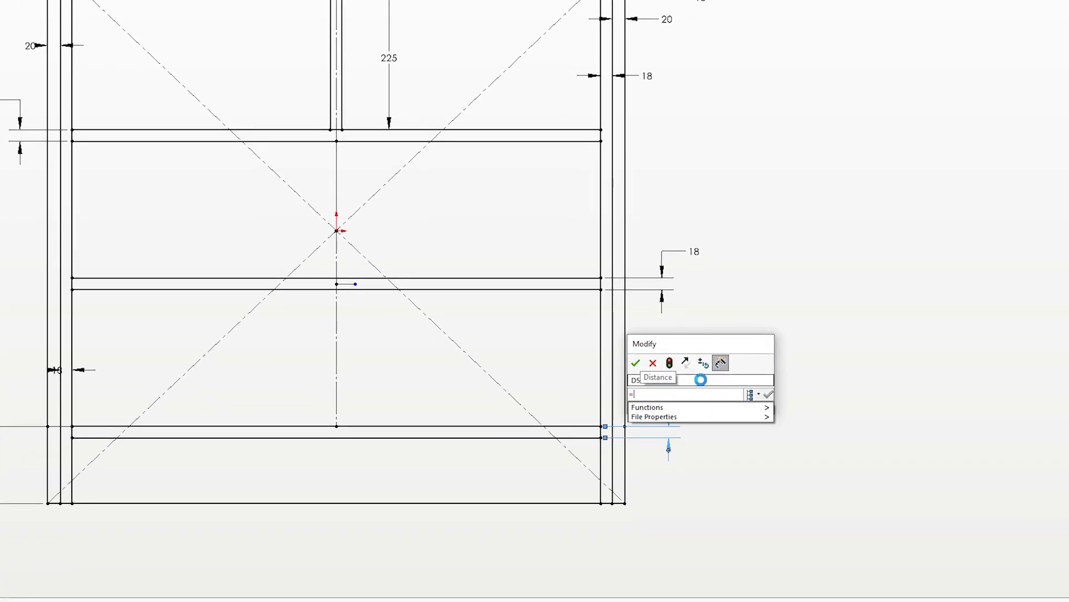
pyautogui.write('board')
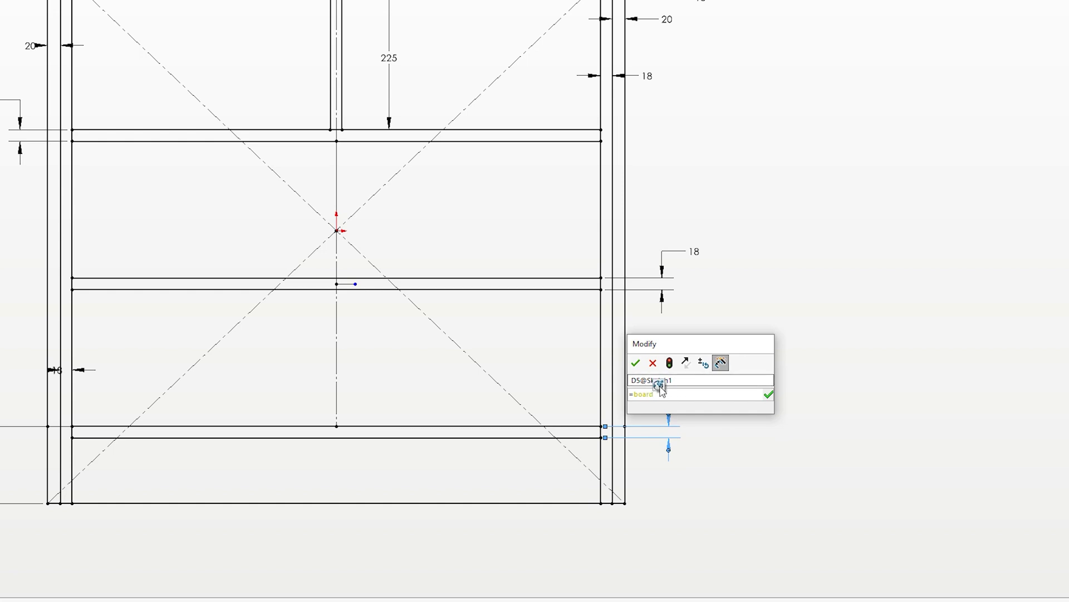
pyautogui.press('Return')
pyautogui.click(636, 365)
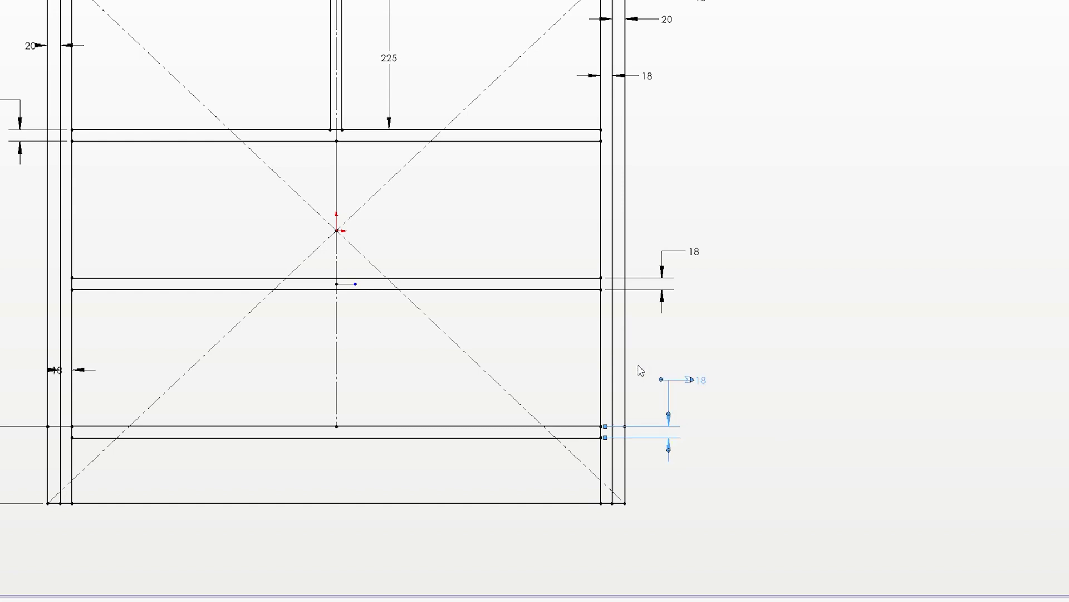
pyautogui.doubleClick(692, 251)
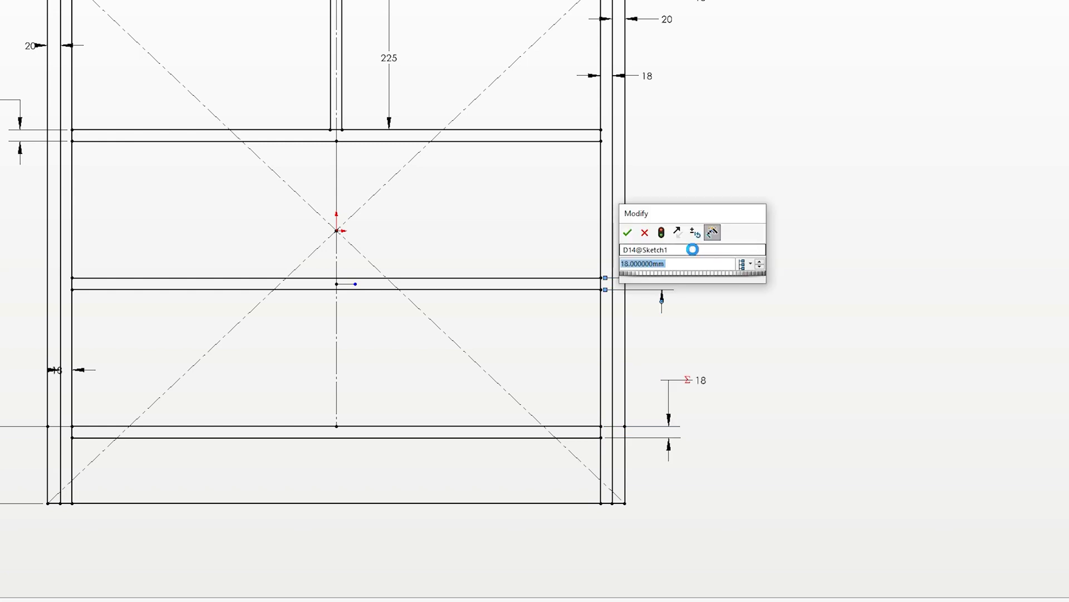
pyautogui.write('=')
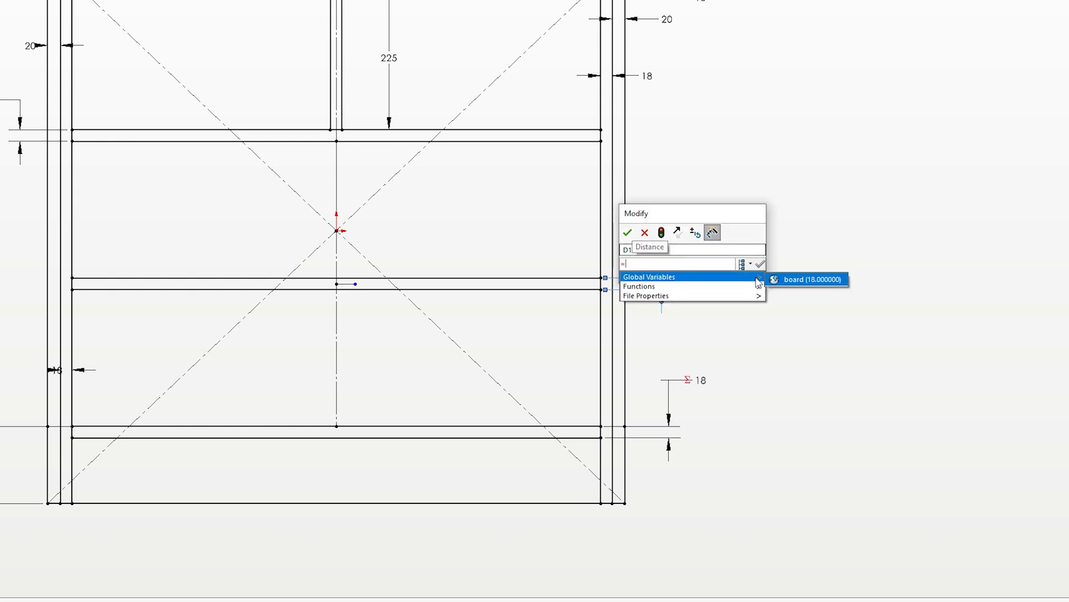
pyautogui.click(780, 280)
pyautogui.click(761, 264)
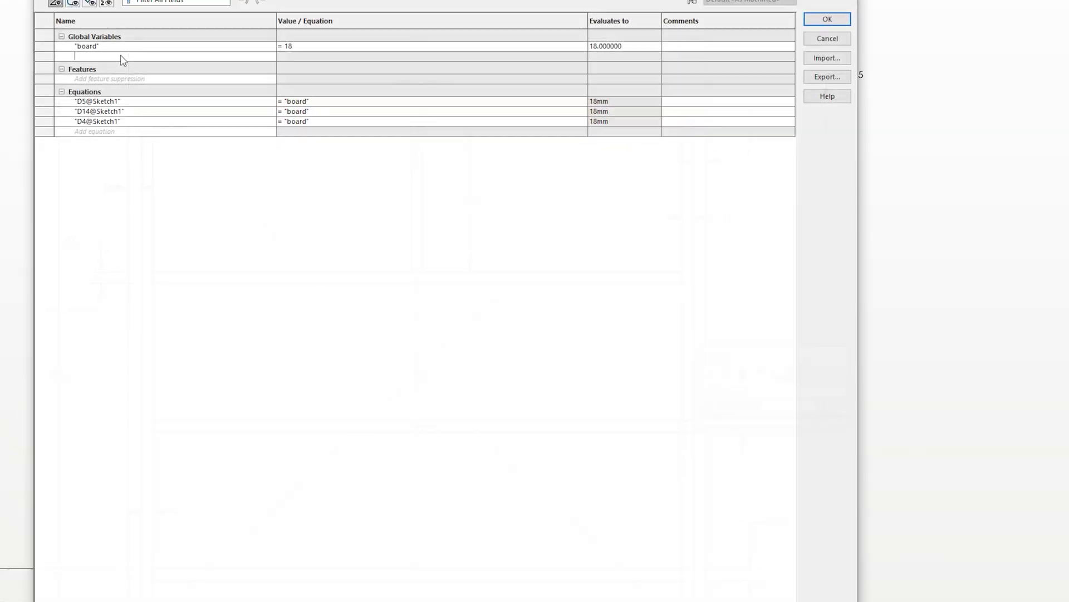
# Add a global variable board 2 with value 25 in Equations
pyautogui.write('board 2')
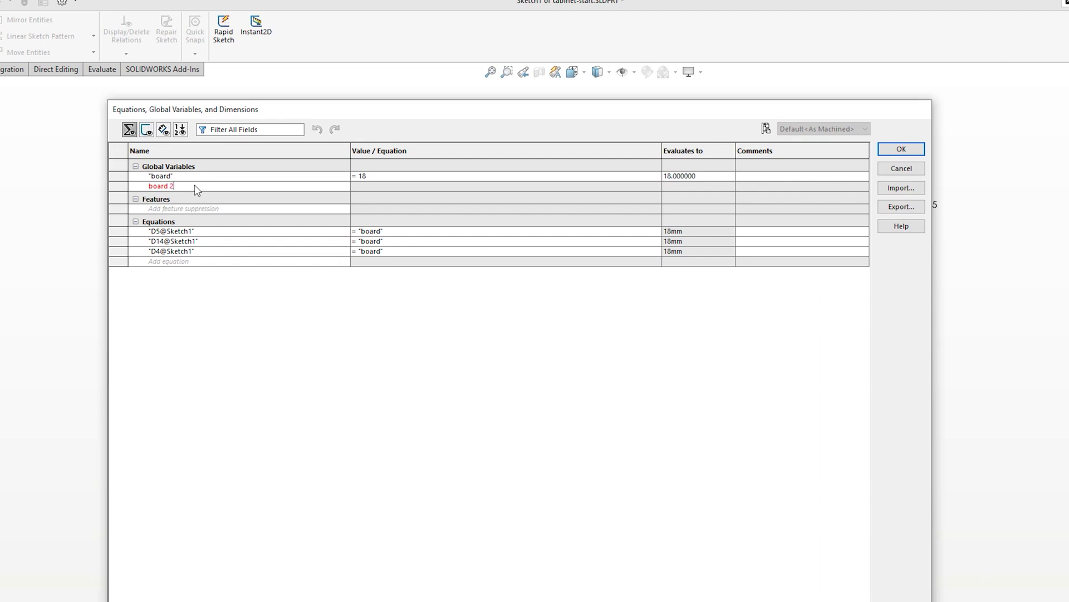
pyautogui.press('Tab')
pyautogui.write('25')
pyautogui.press('Tab')
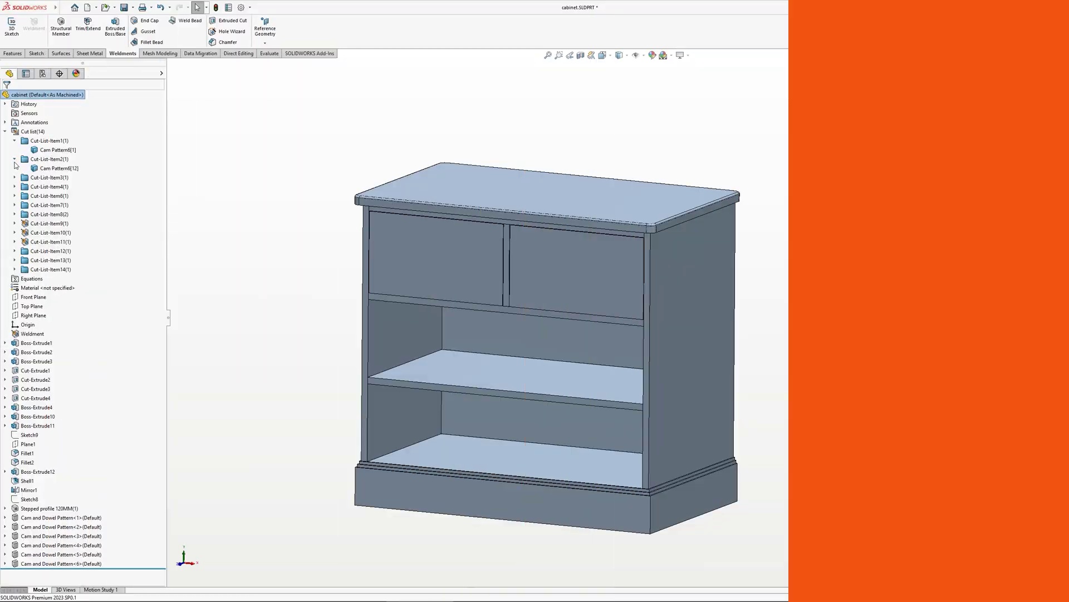
# Create bounding boxes for cut-list items 1 through 8 and 12 through 14
pyautogui.click(14, 177)
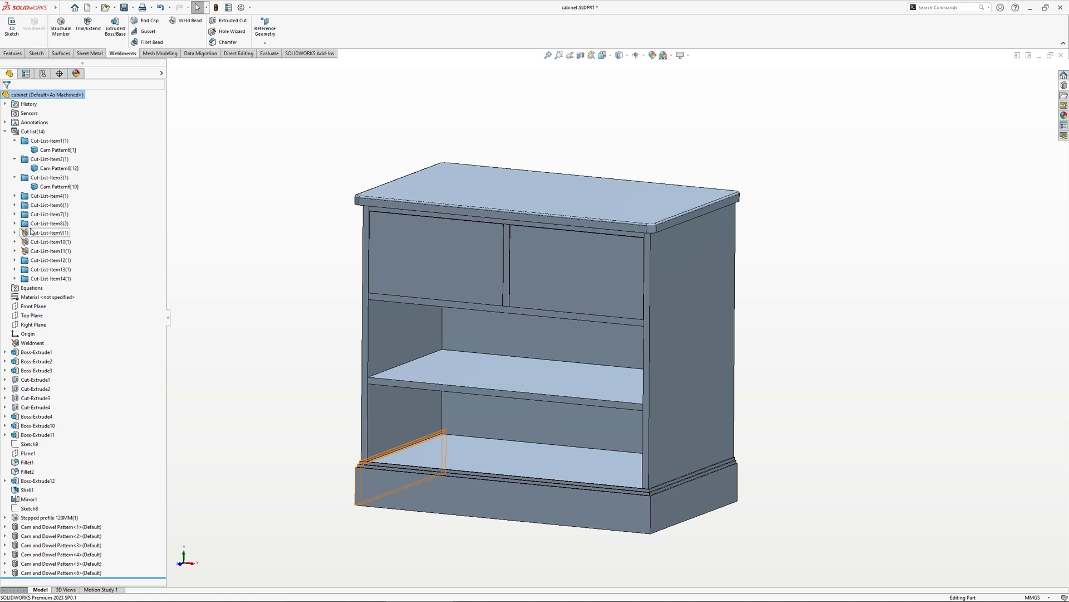
pyautogui.click(14, 177)
pyautogui.click(14, 159)
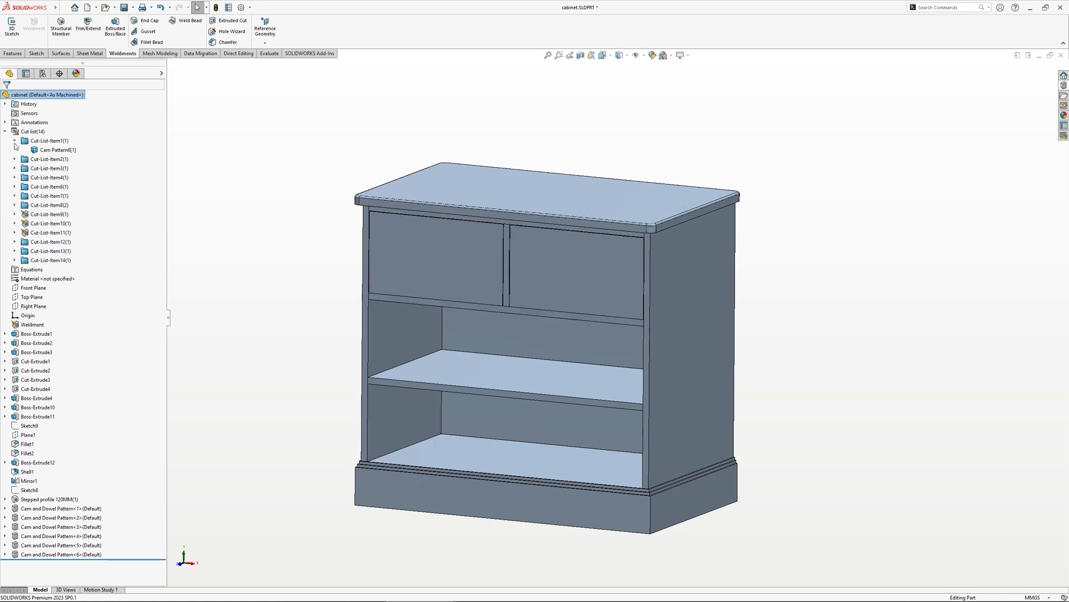
pyautogui.click(14, 141)
pyautogui.click(47, 141)
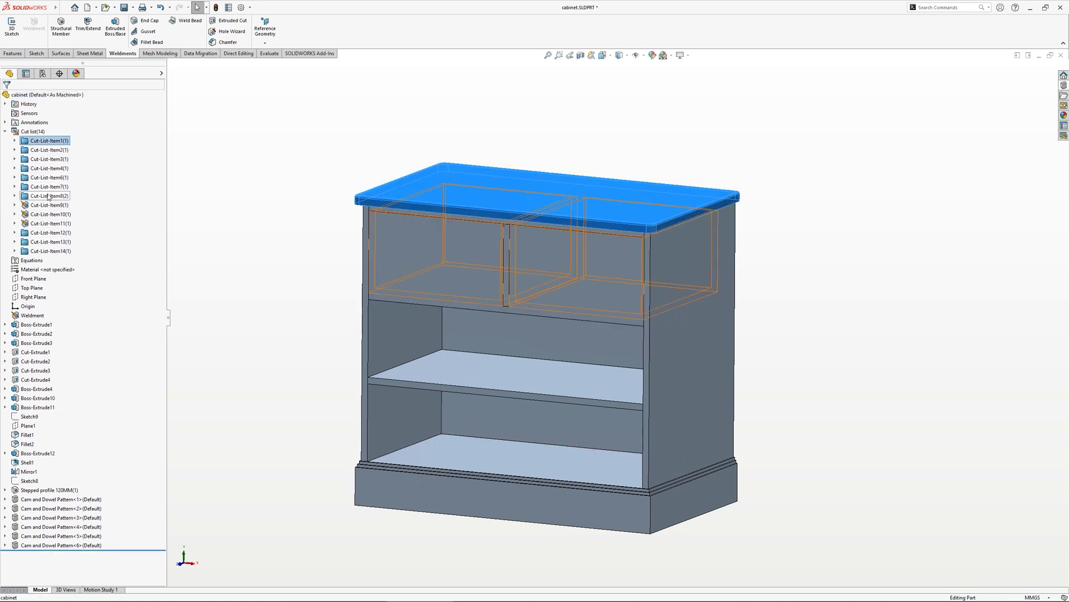
pyautogui.keyDown('shift'); pyautogui.click(48, 196); pyautogui.keyUp('shift')
pyautogui.keyDown('ctrl'); pyautogui.click(56, 233); pyautogui.keyUp('ctrl')
pyautogui.keyDown('ctrl'); pyautogui.click(56, 242); pyautogui.keyUp('ctrl')
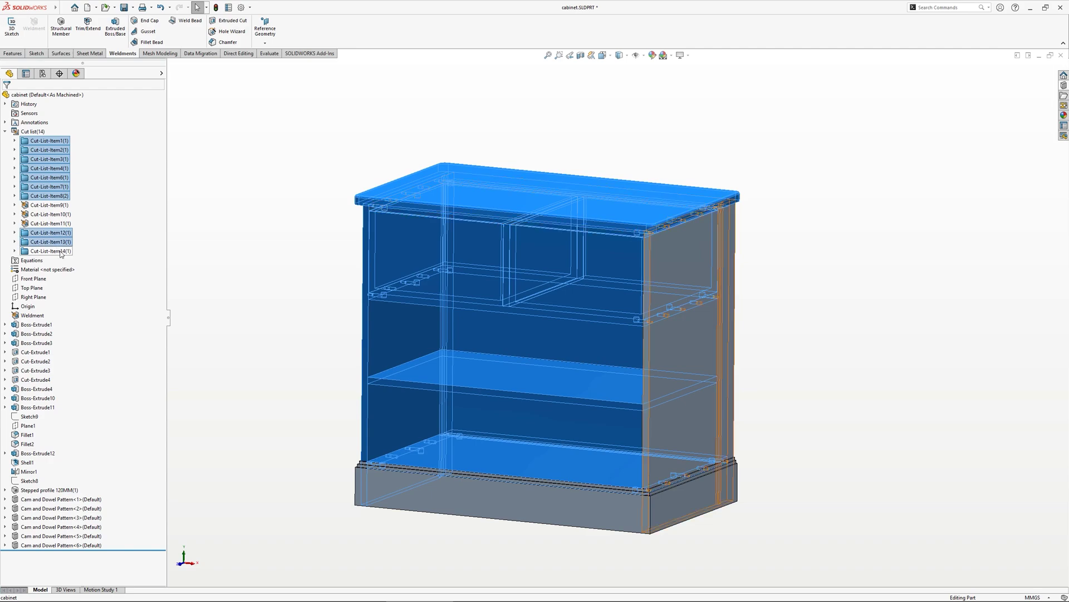
pyautogui.keyDown('ctrl'); pyautogui.click(56, 251); pyautogui.keyUp('ctrl')
pyautogui.rightClick(61, 254)
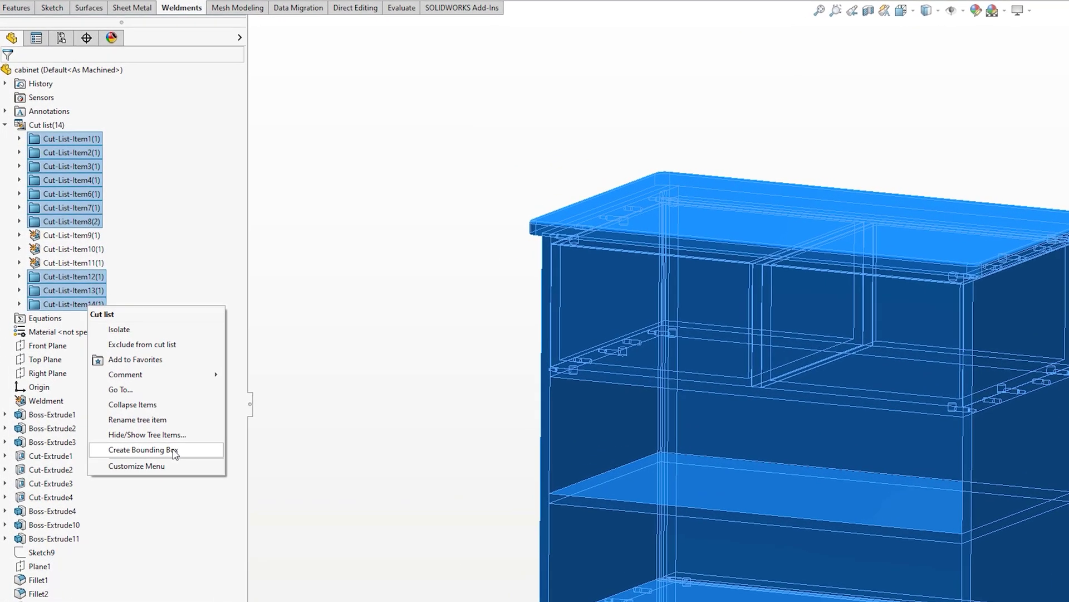
pyautogui.click(175, 454)
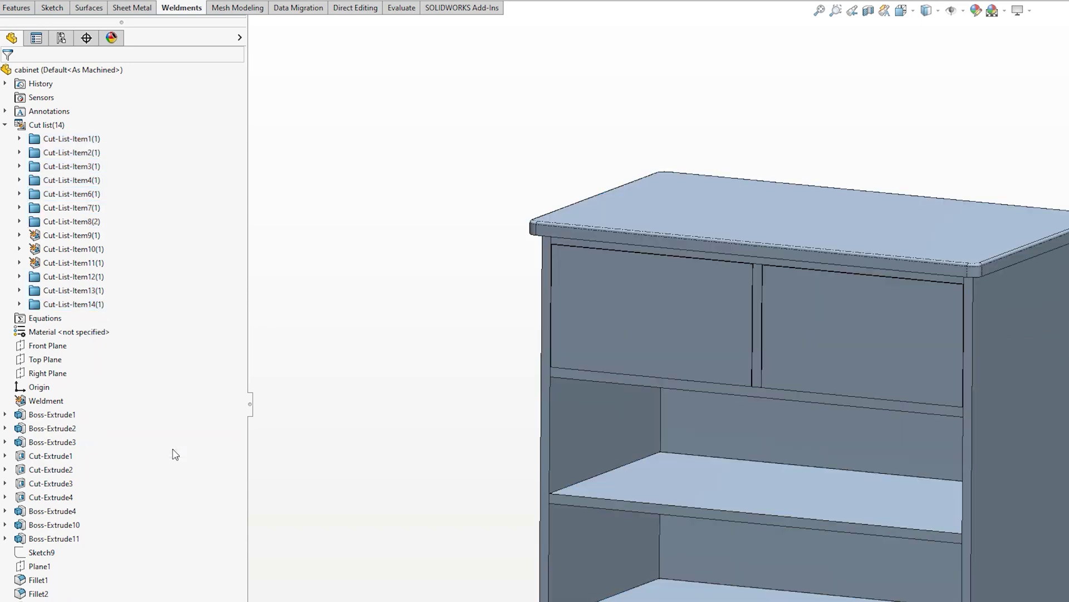
# Review the bounding-box properties of Cut-List-Item8 and Cut-List-Item9
pyautogui.rightClick(83, 222)
pyautogui.click(106, 248)
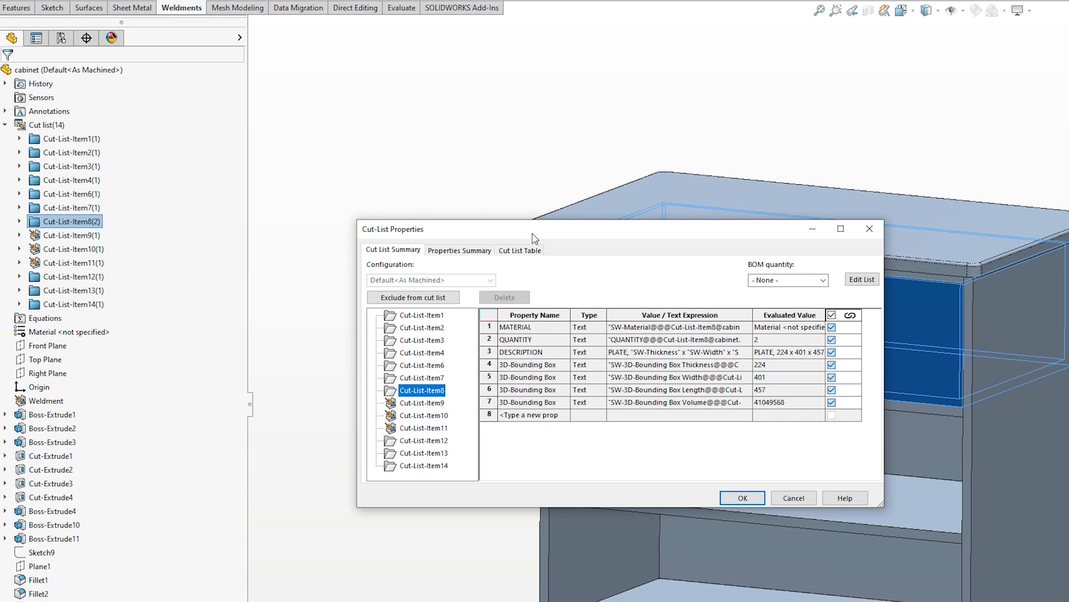
pyautogui.moveTo(534, 238); pyautogui.dragTo(669, 226)
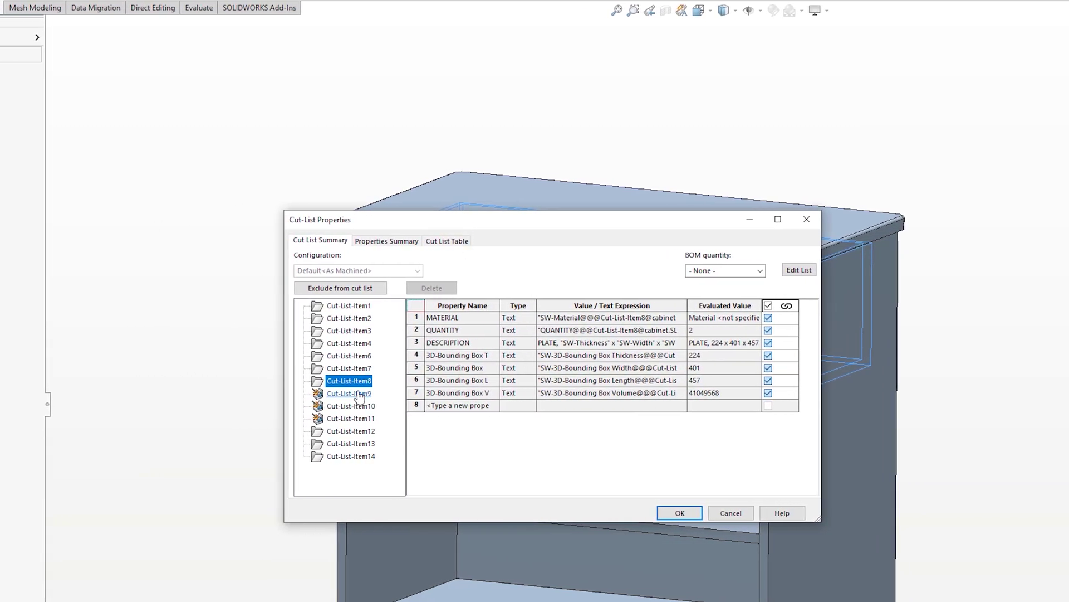
pyautogui.click(350, 394)
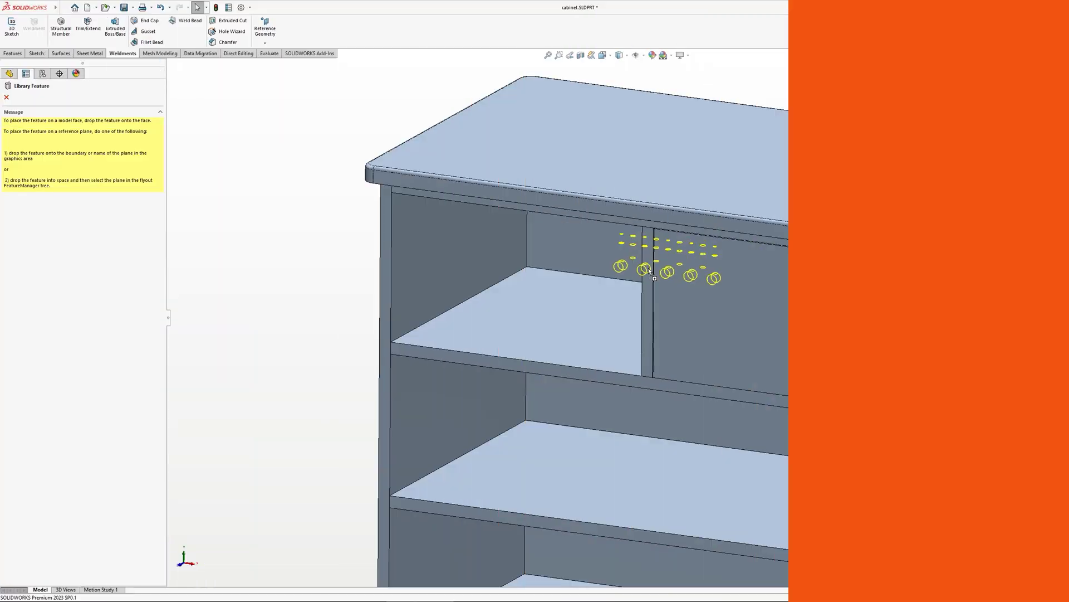
# Place the Cam and Dowel Pattern on the shelf, referencing its front and left edges, side panel and corner
pyautogui.click(532, 315)
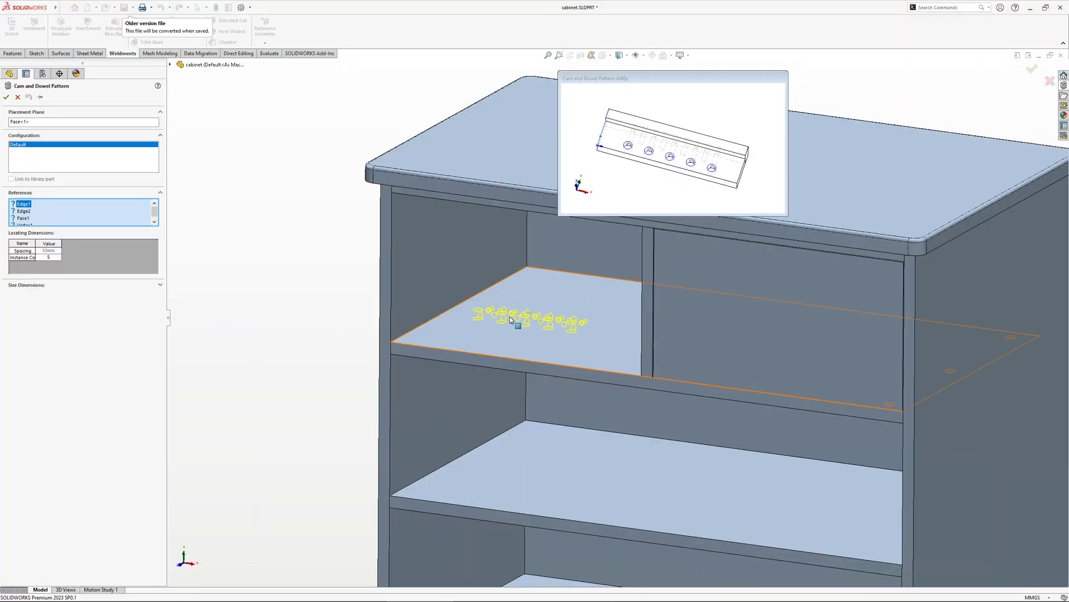
pyautogui.click(455, 350)
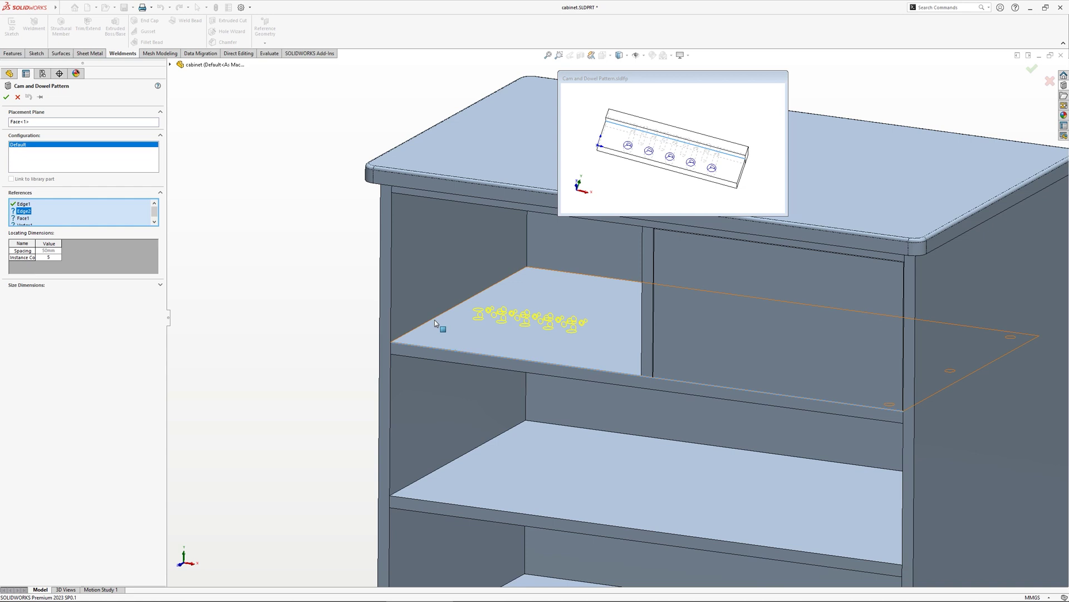
pyautogui.click(434, 318)
pyautogui.click(428, 308)
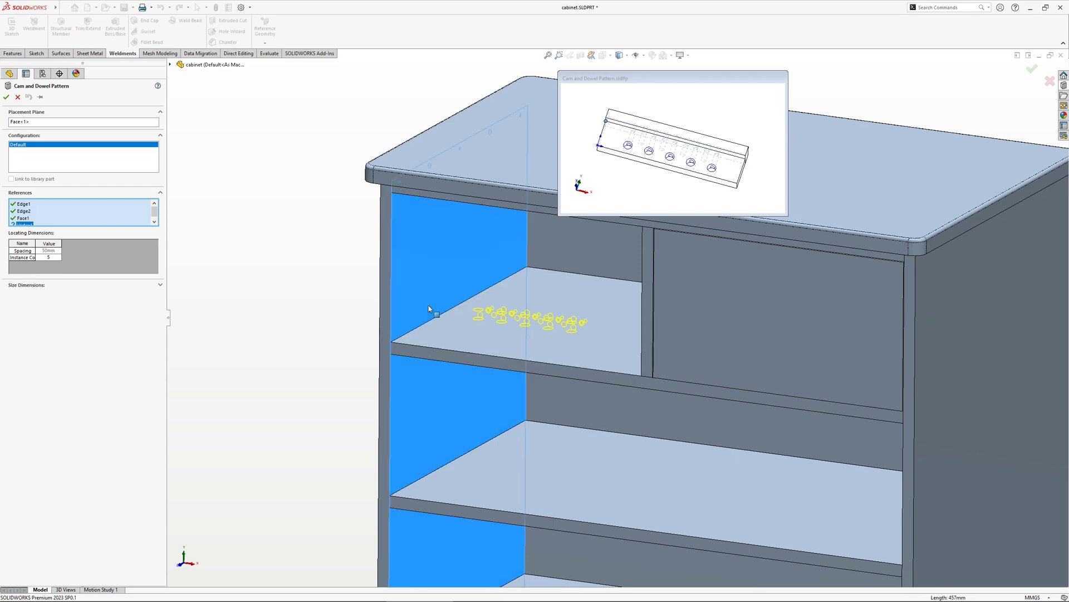
pyautogui.click(391, 343)
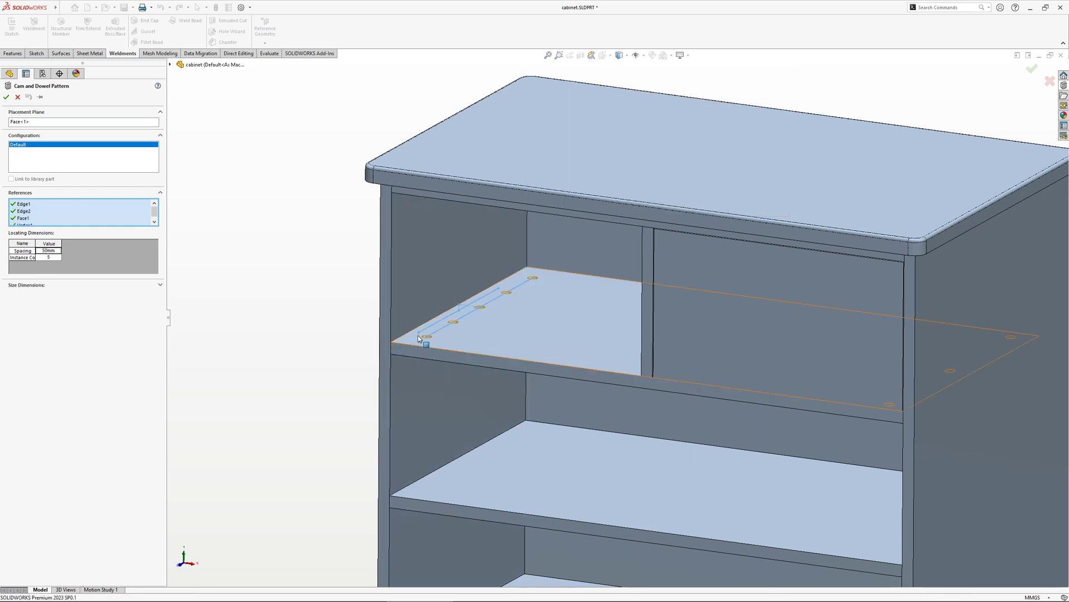
pyautogui.scroll(-5, 418, 336)
pyautogui.moveTo(486, 321); pyautogui.dragTo(476, 335, button='middle')
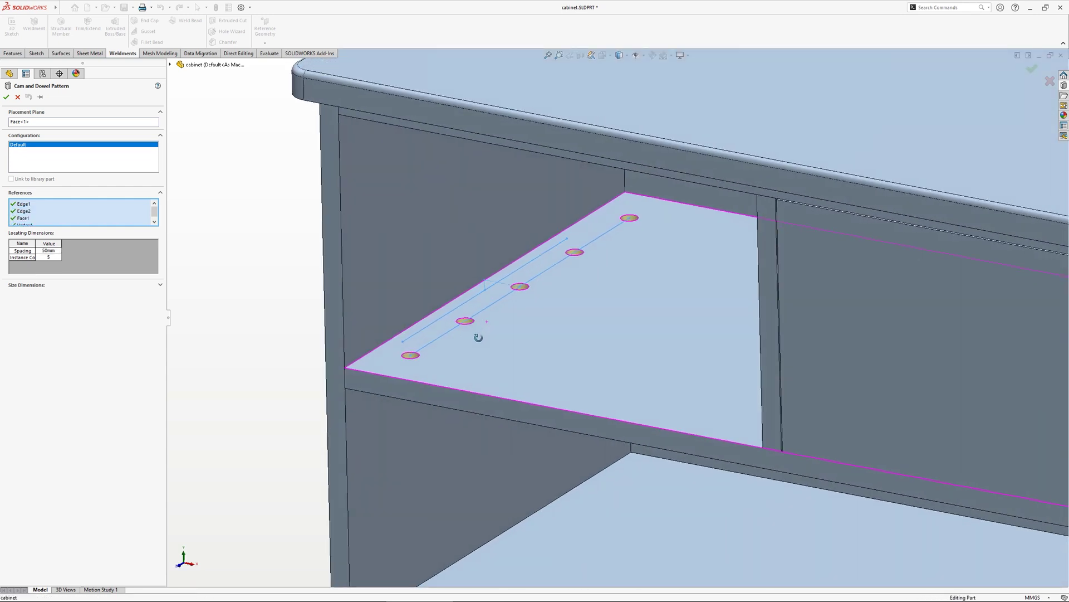
# Set the dowel spacing to 25mm and the instance count to 3, then accept
pyautogui.click(56, 251)
pyautogui.write('25mm')
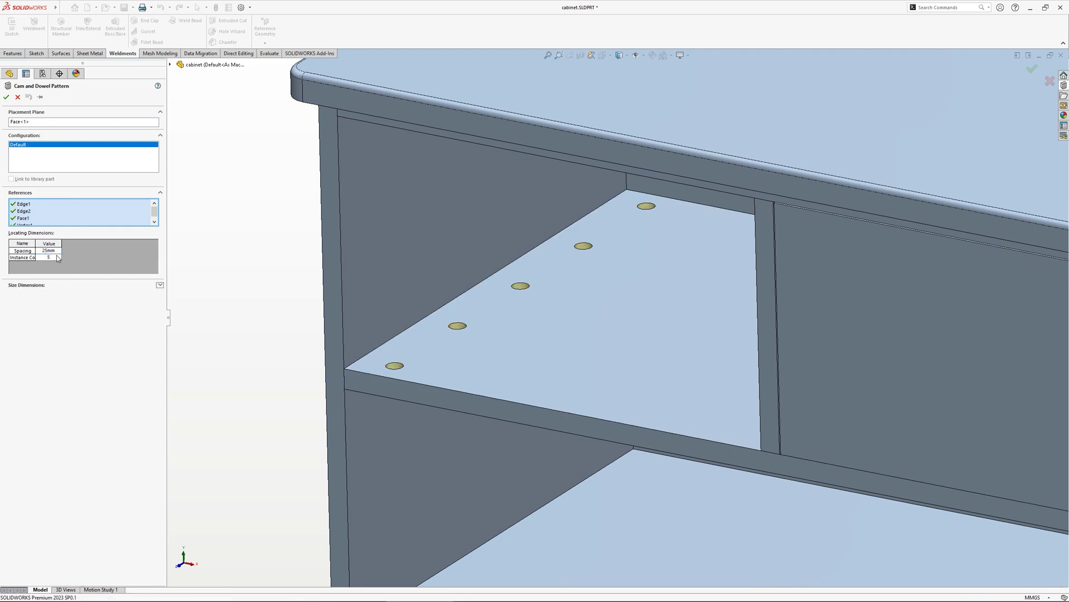
pyautogui.click(57, 257)
pyautogui.click(57, 259)
pyautogui.click(6, 97)
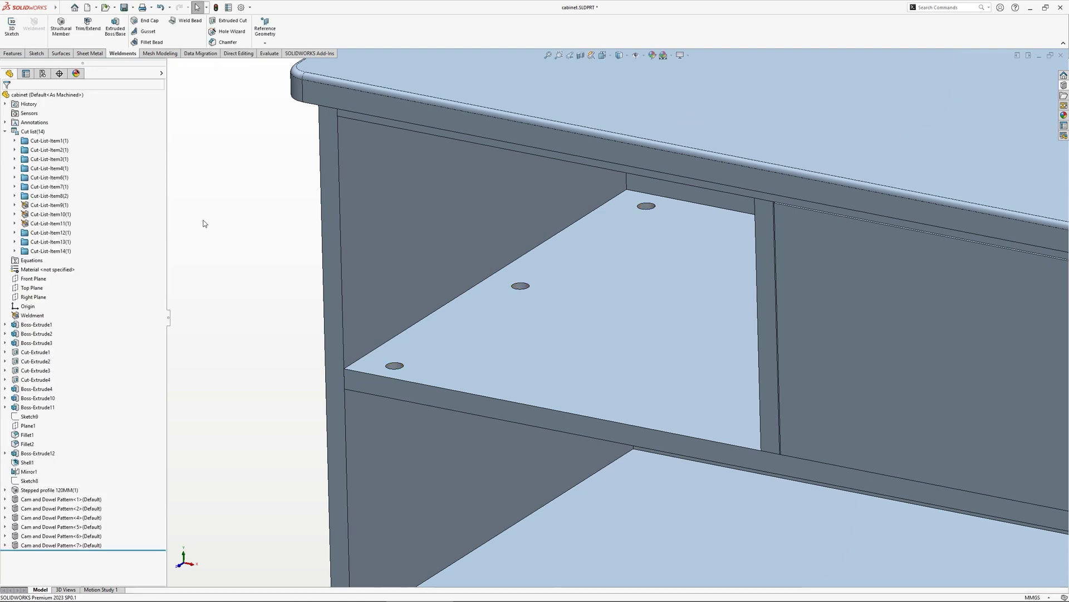
# Place a pull handle on the left drawer front and insert its smart feature to cut the hole
pyautogui.press('Tab')
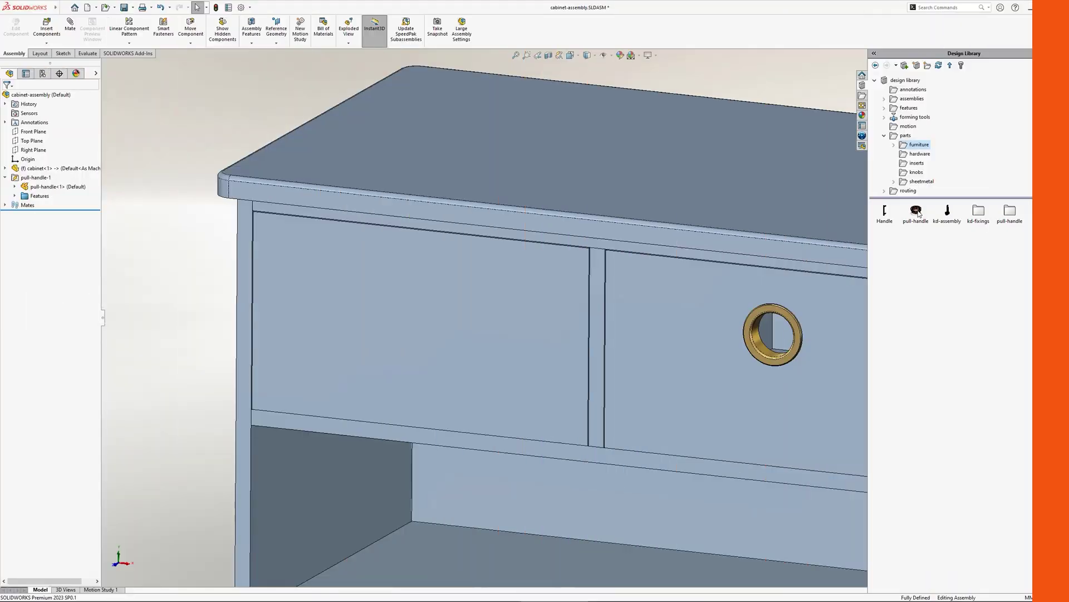
pyautogui.moveTo(464, 294); pyautogui.dragTo(410, 305)
pyautogui.click(400, 296)
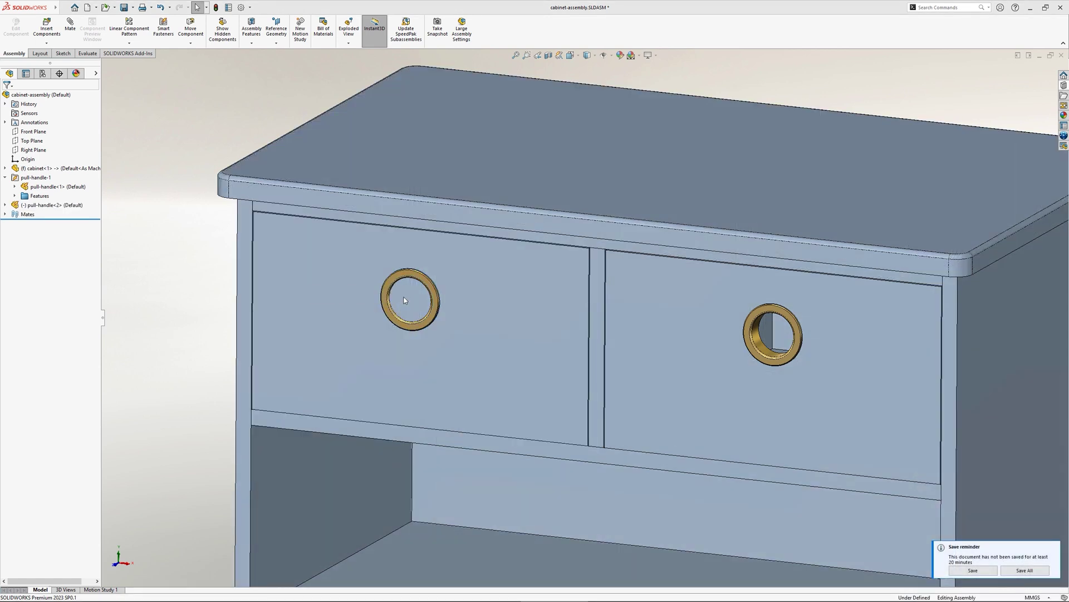
pyautogui.rightClick(436, 297)
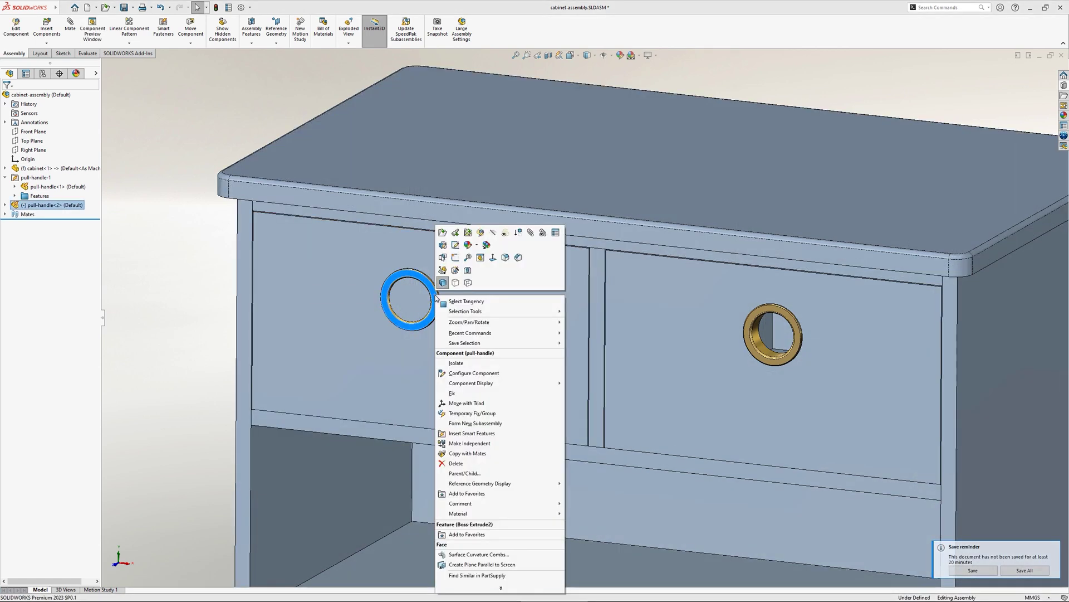
pyautogui.click(469, 433)
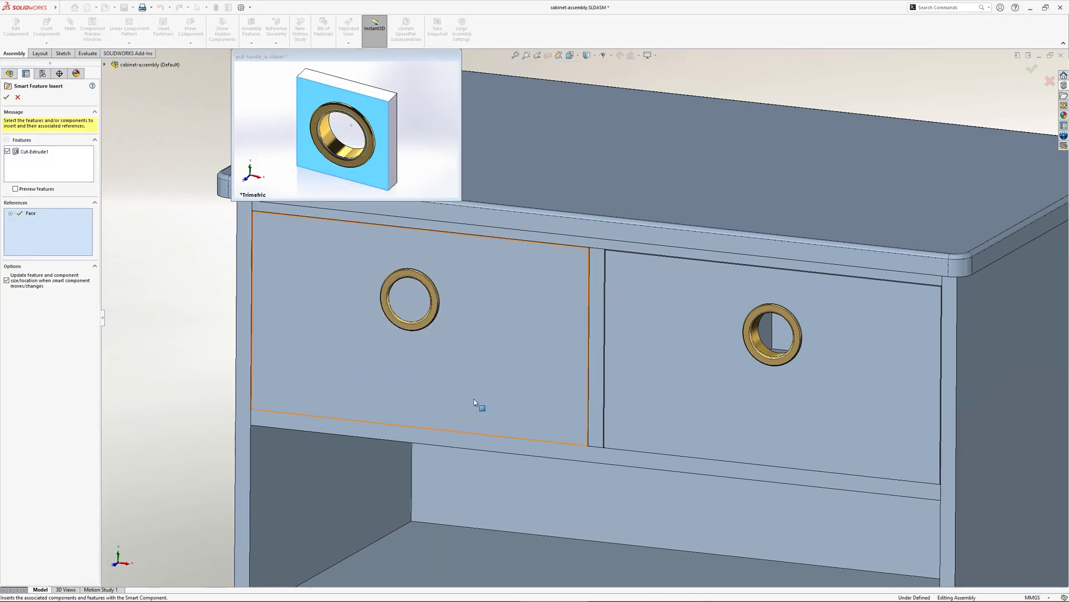
pyautogui.click(6, 97)
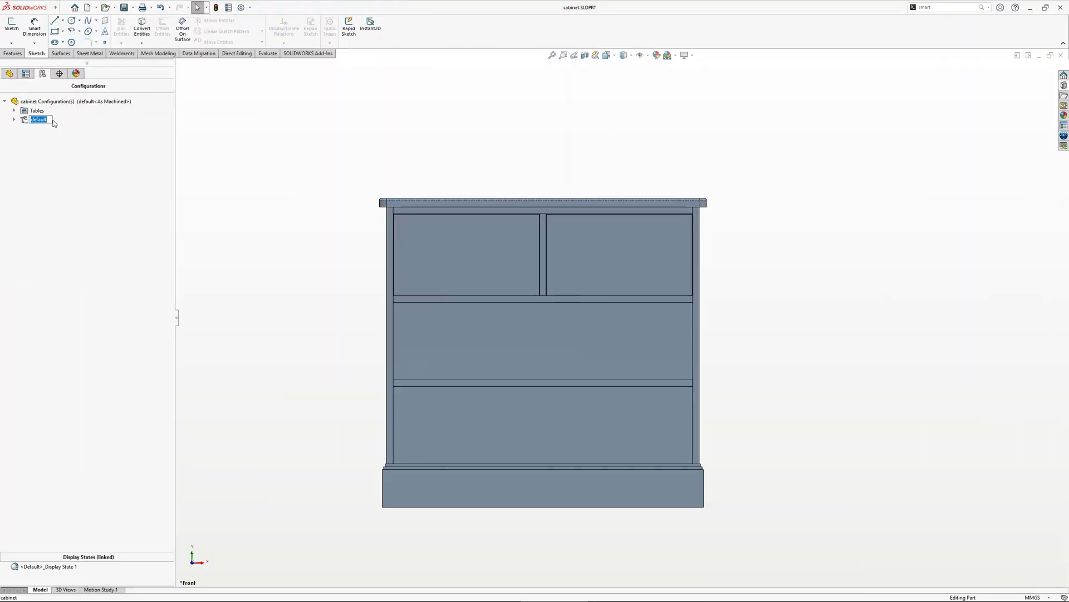
# Activate the small configuration and add a new configuration named large
pyautogui.doubleClick(54, 121)
pyautogui.rightClick(55, 101)
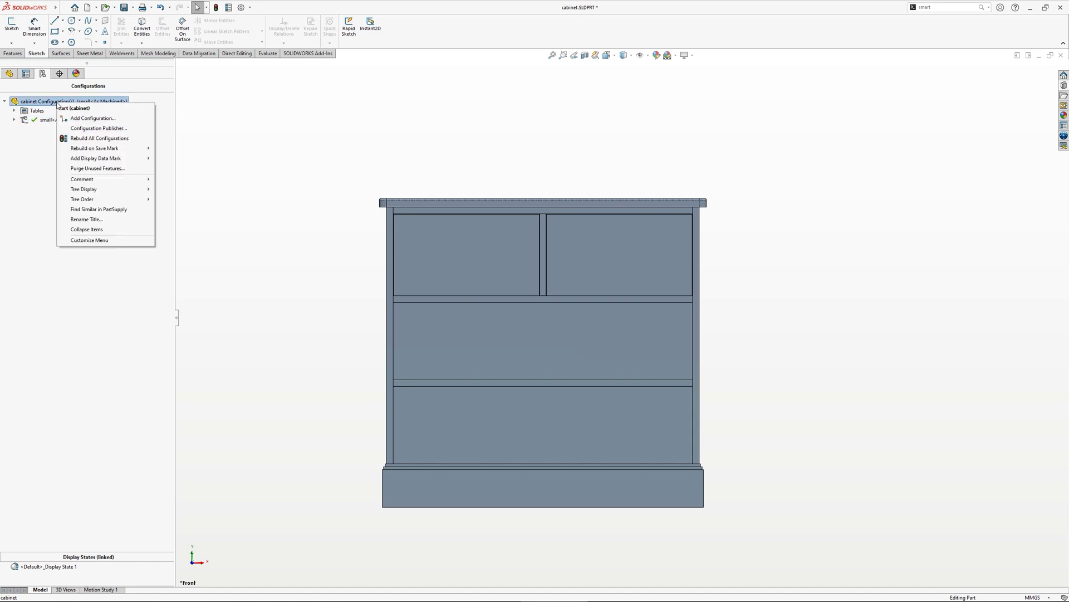
pyautogui.click(69, 119)
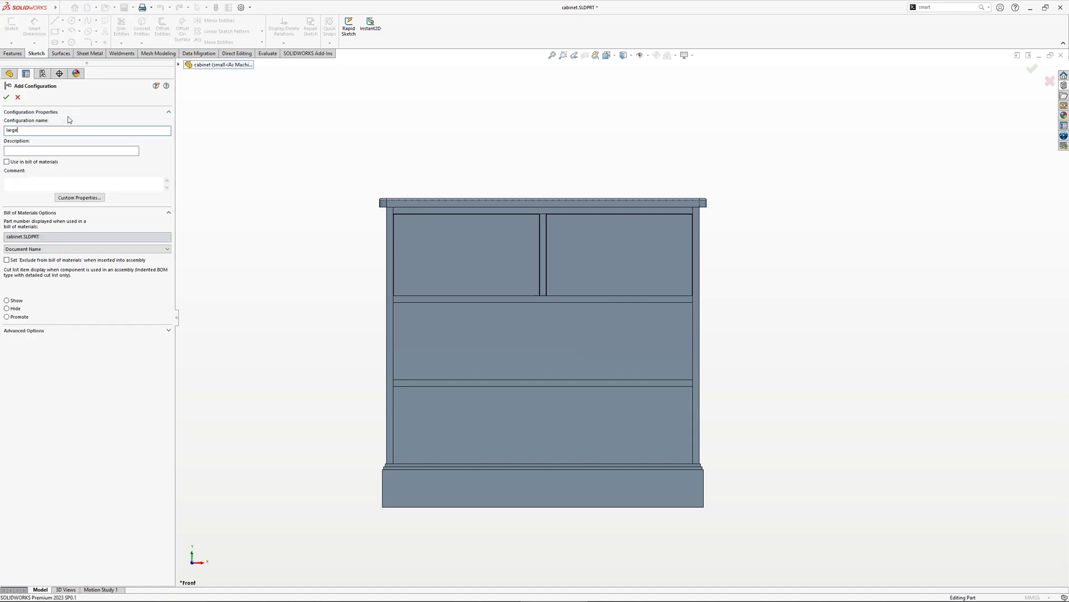
pyautogui.write('large')
pyautogui.press('Return')
pyautogui.click(11, 75)
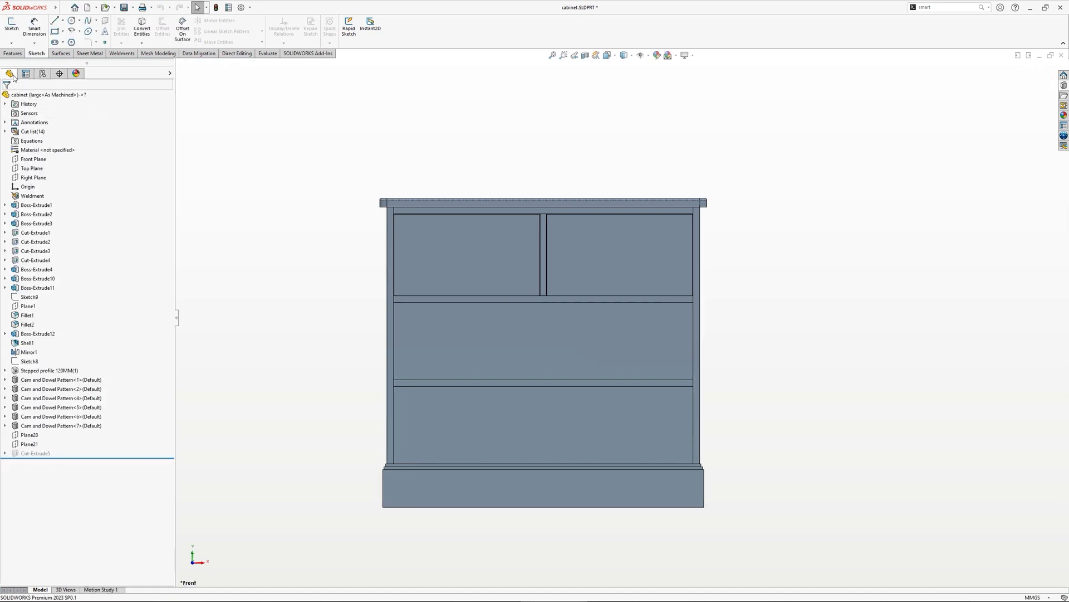
# Change the 900 width to 1200 mm for this configuration only and rebuild
pyautogui.click(5, 205)
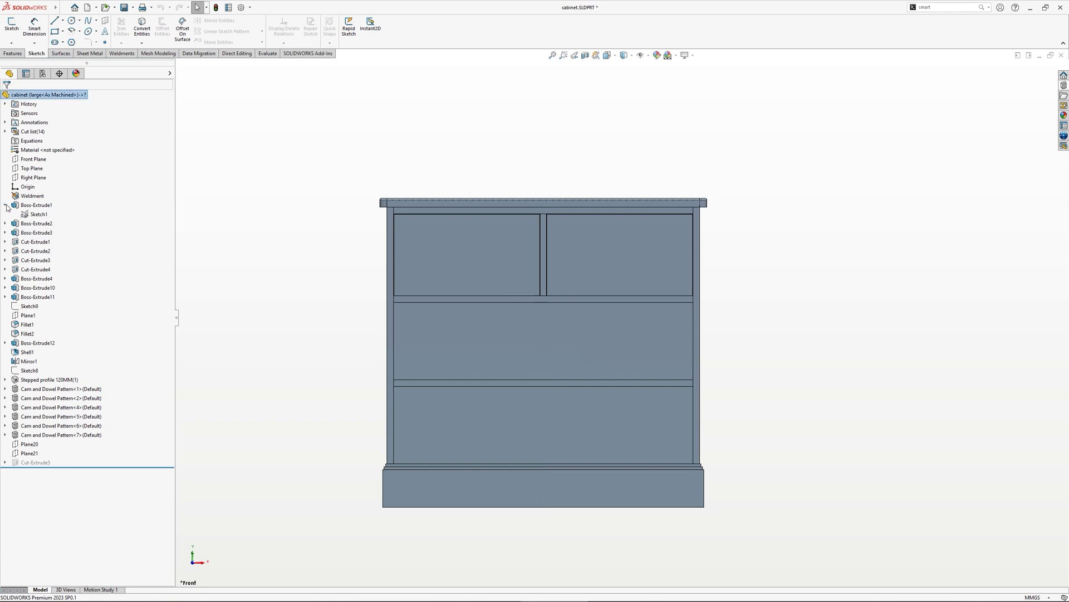
pyautogui.click(35, 214)
pyautogui.doubleClick(537, 161)
pyautogui.write('1200.000000mm')
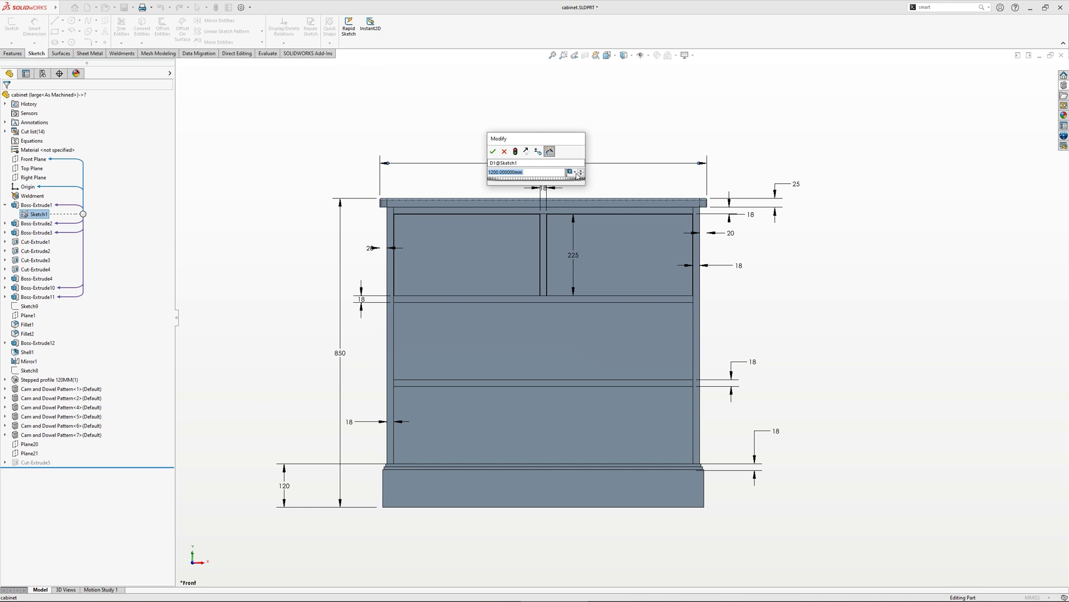
pyautogui.click(575, 172)
pyautogui.click(579, 184)
pyautogui.click(493, 154)
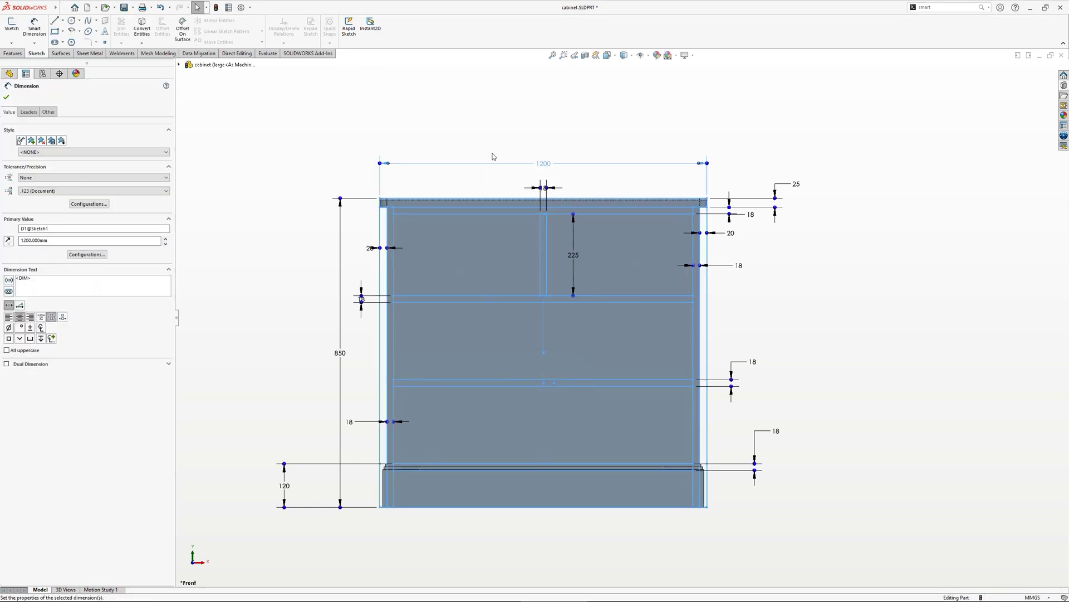
pyautogui.click(216, 7)
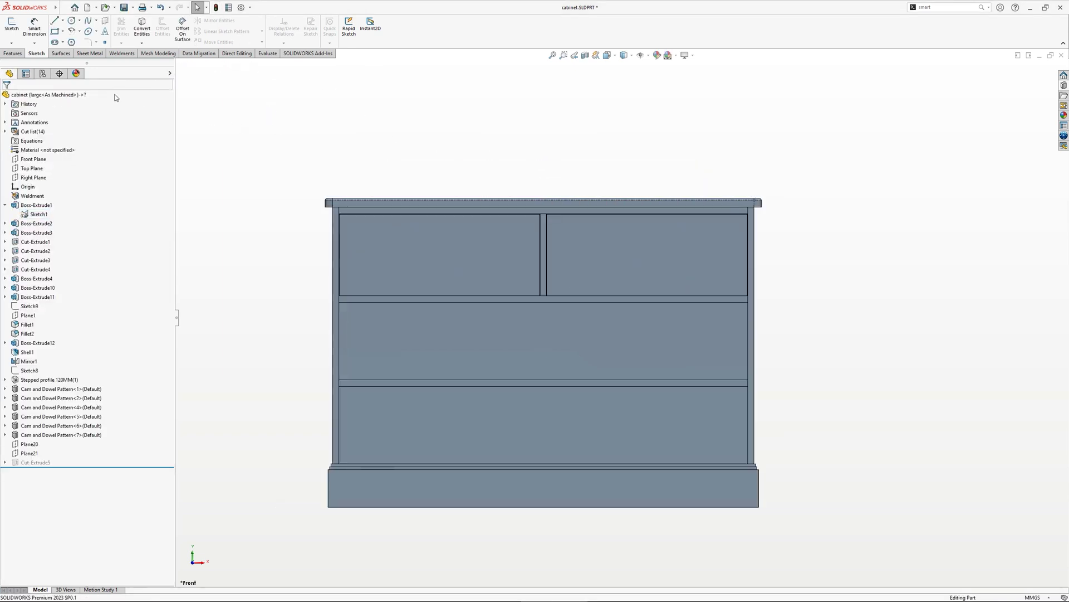
pyautogui.click(42, 74)
# With the small configuration active, place front, right side, top and isometric views on the sheet
pyautogui.doubleClick(53, 127)
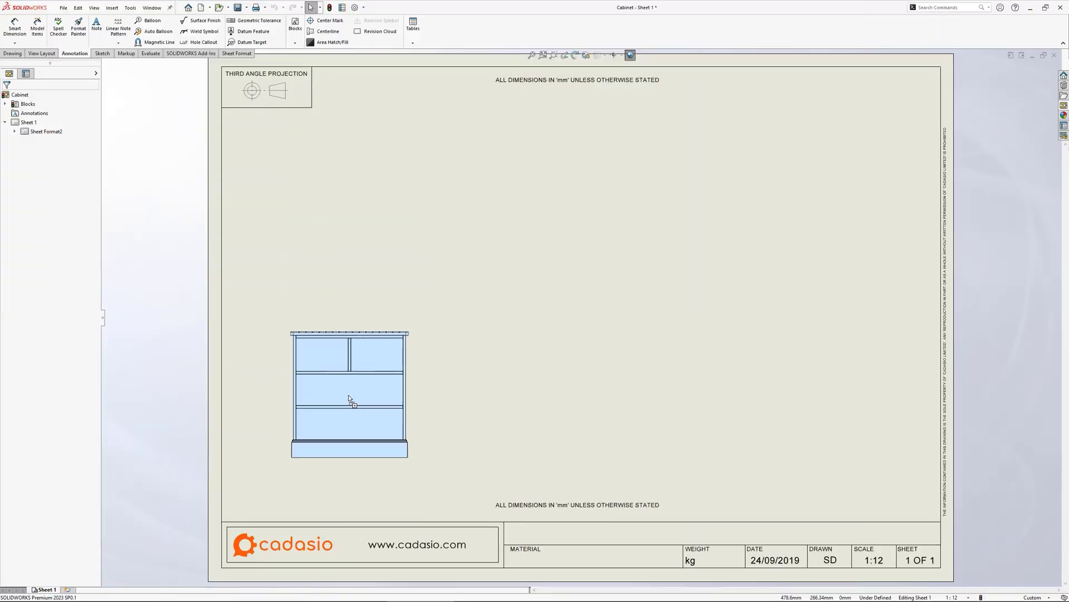
pyautogui.click(338, 401)
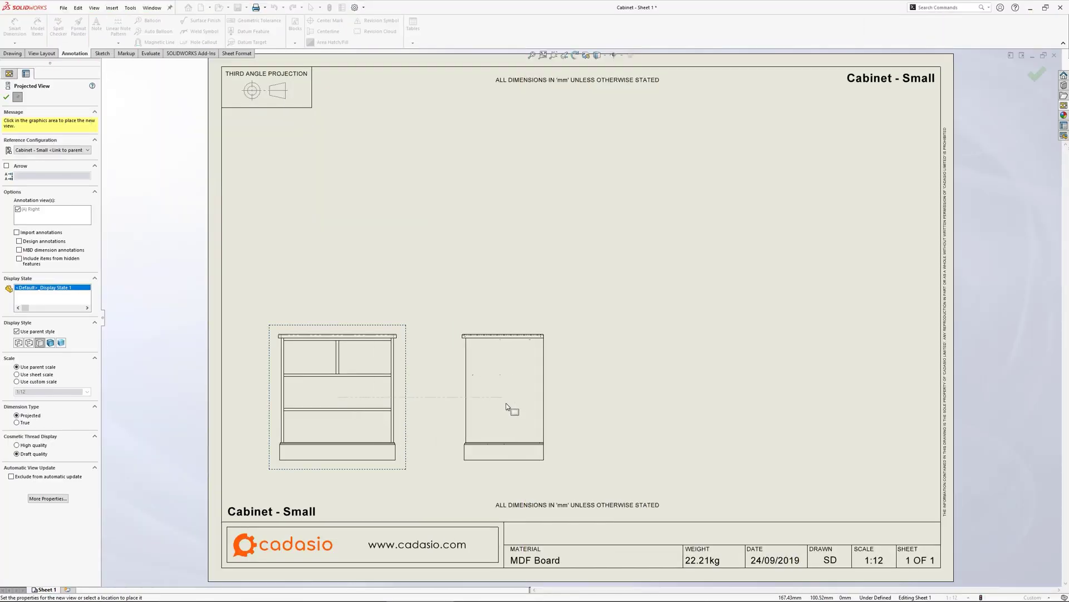
pyautogui.click(513, 403)
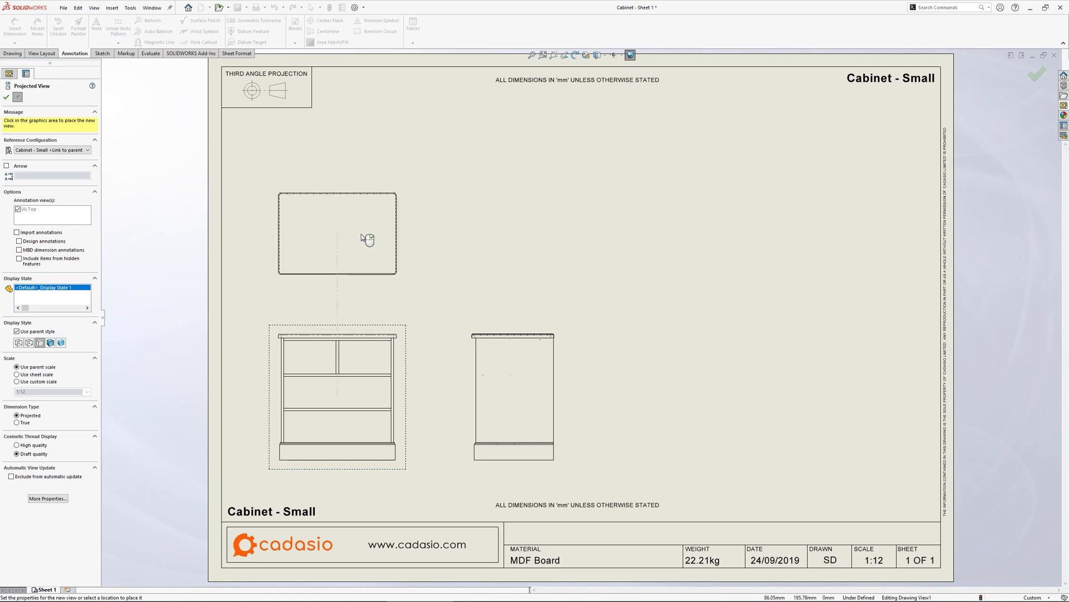
pyautogui.click(368, 241)
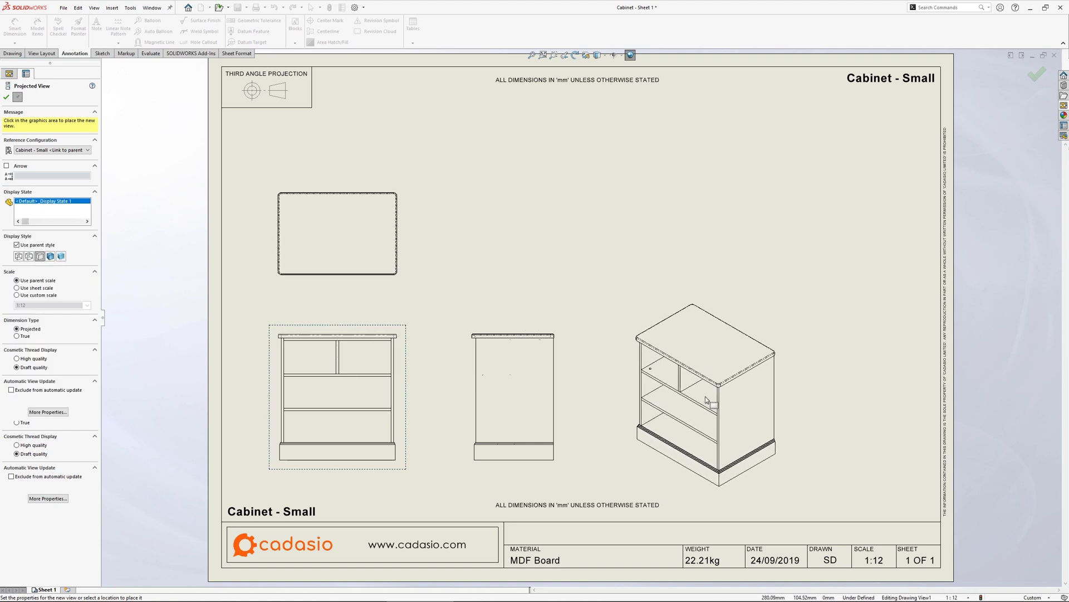
pyautogui.click(703, 395)
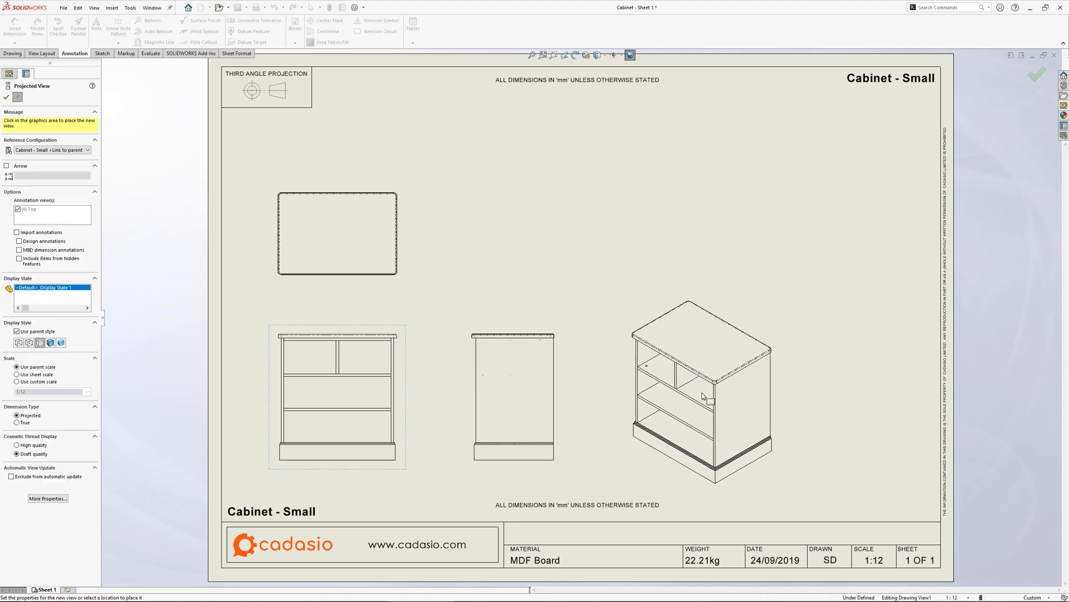
pyautogui.press('Escape')
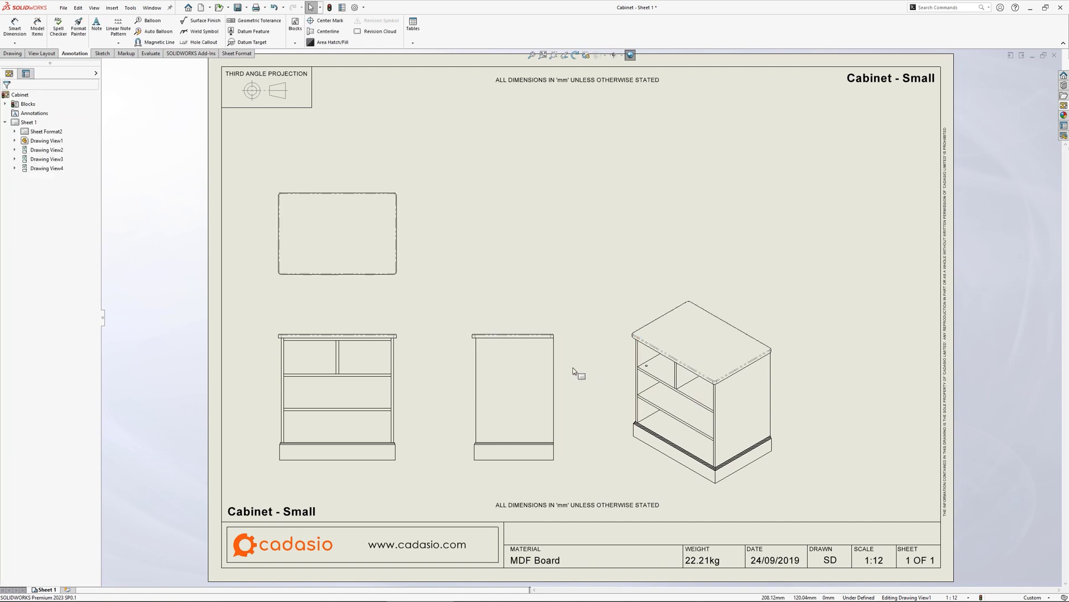
# Limit the right side view to show only the left side panel body
pyautogui.click(553, 362)
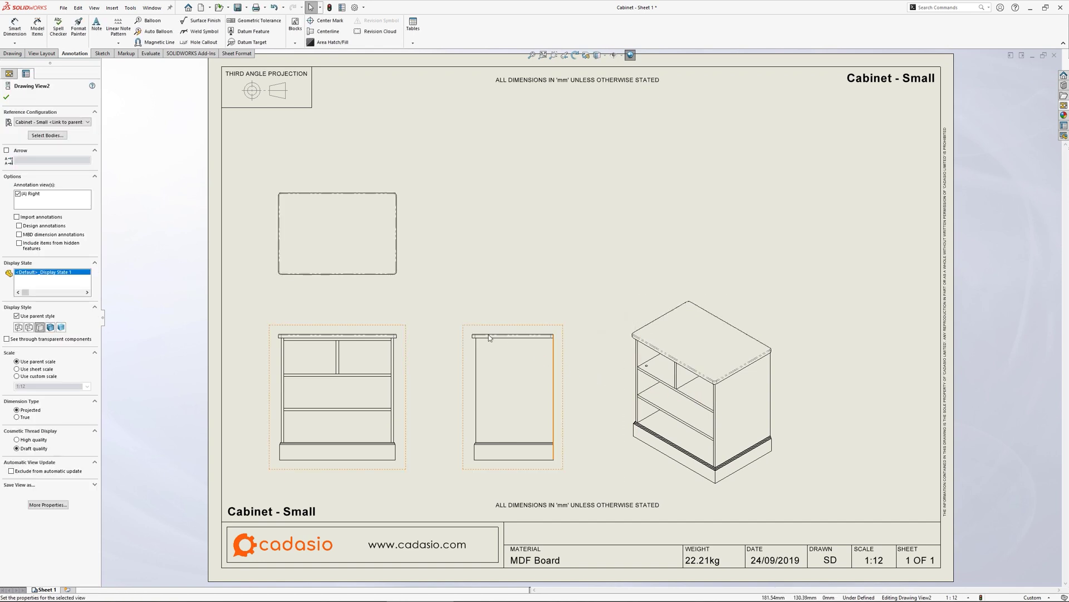
pyautogui.click(55, 135)
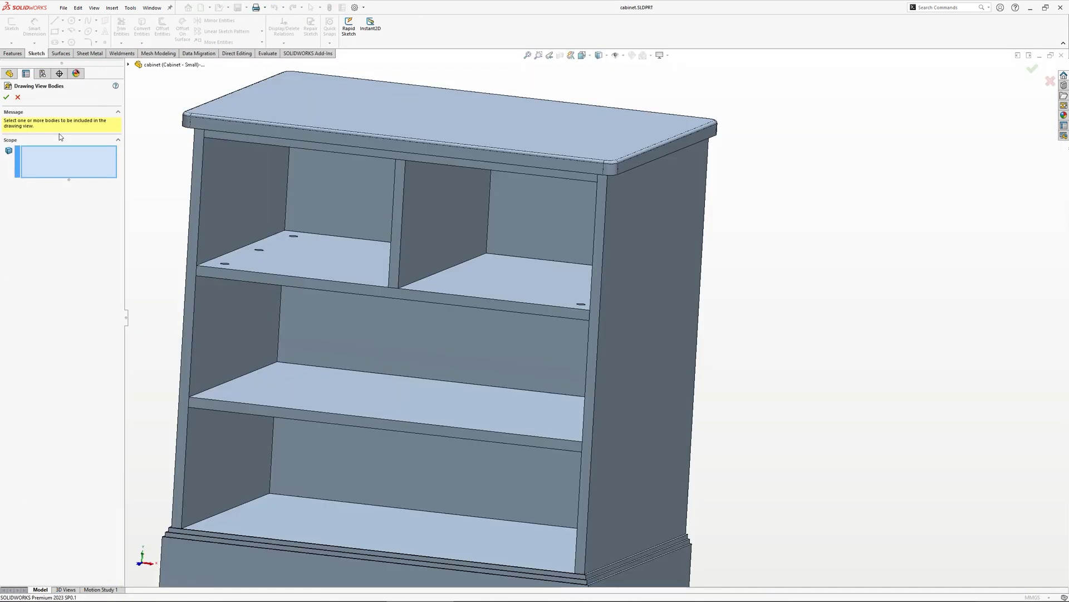
pyautogui.click(211, 184)
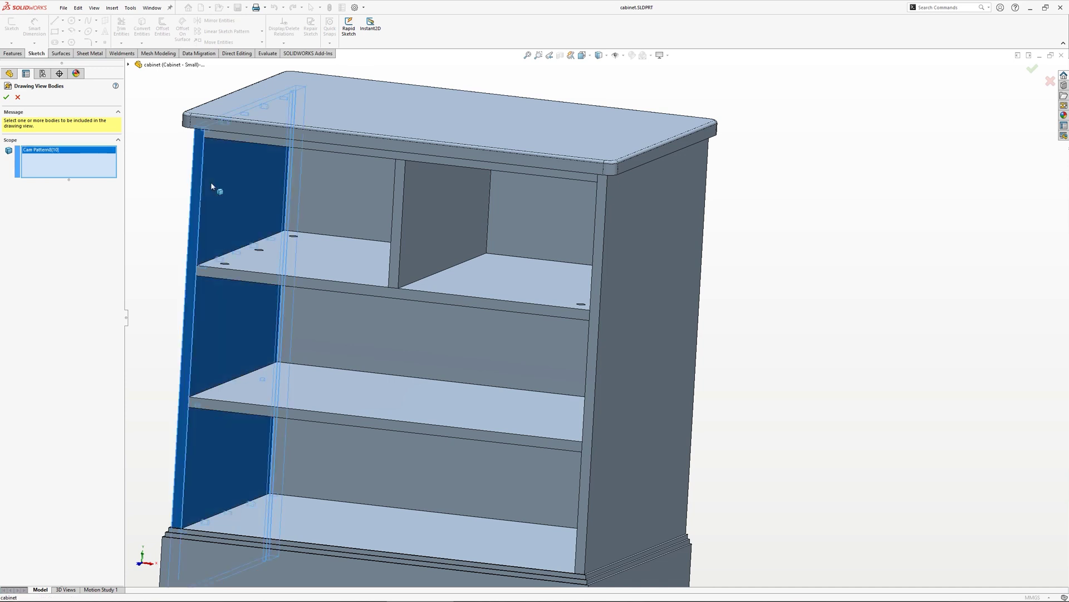
pyautogui.click(7, 97)
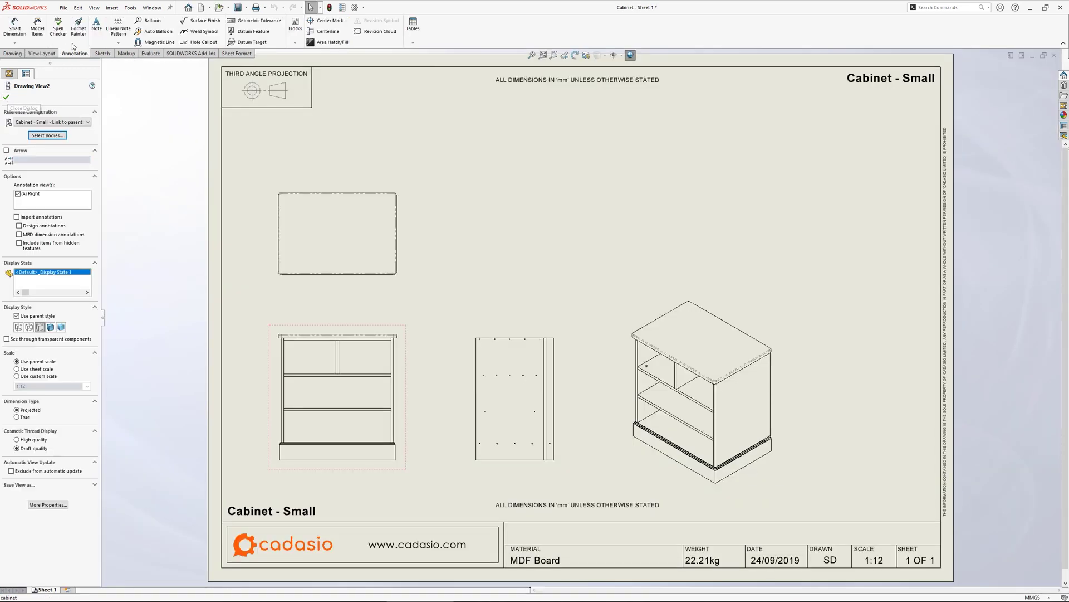
# Create a Relative To Model view of the divider panel, large face as front, edge face as right
pyautogui.click(112, 8)
pyautogui.moveTo(146, 36)
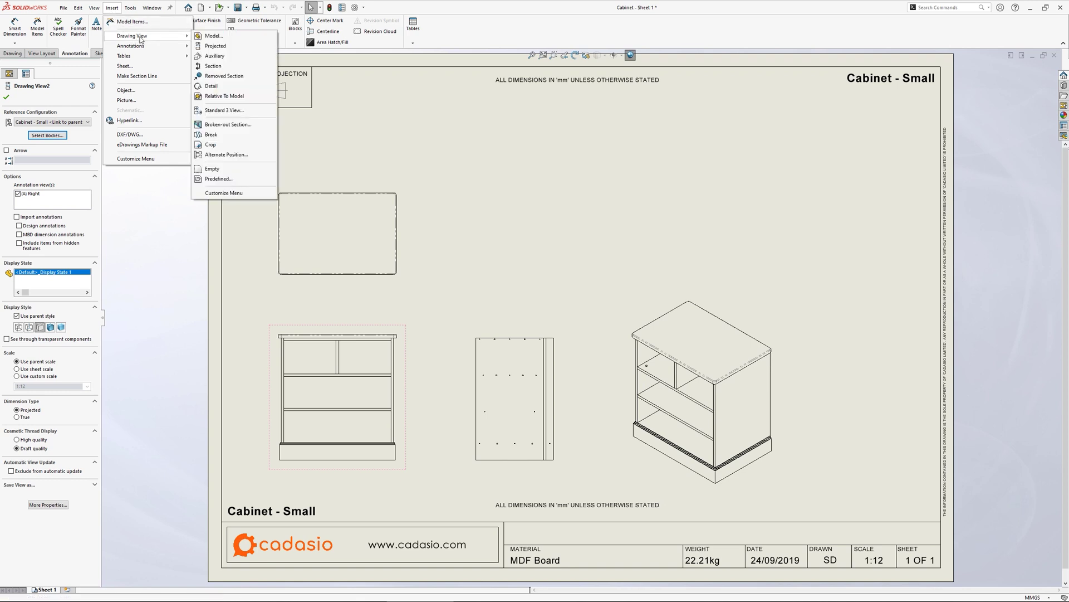
pyautogui.click(236, 100)
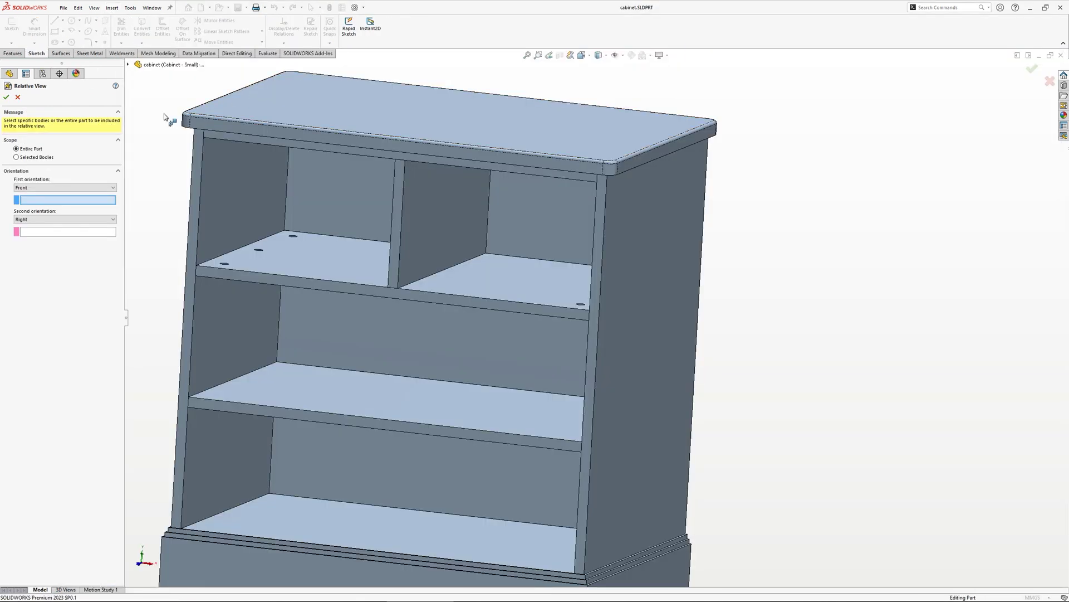
pyautogui.click(50, 157)
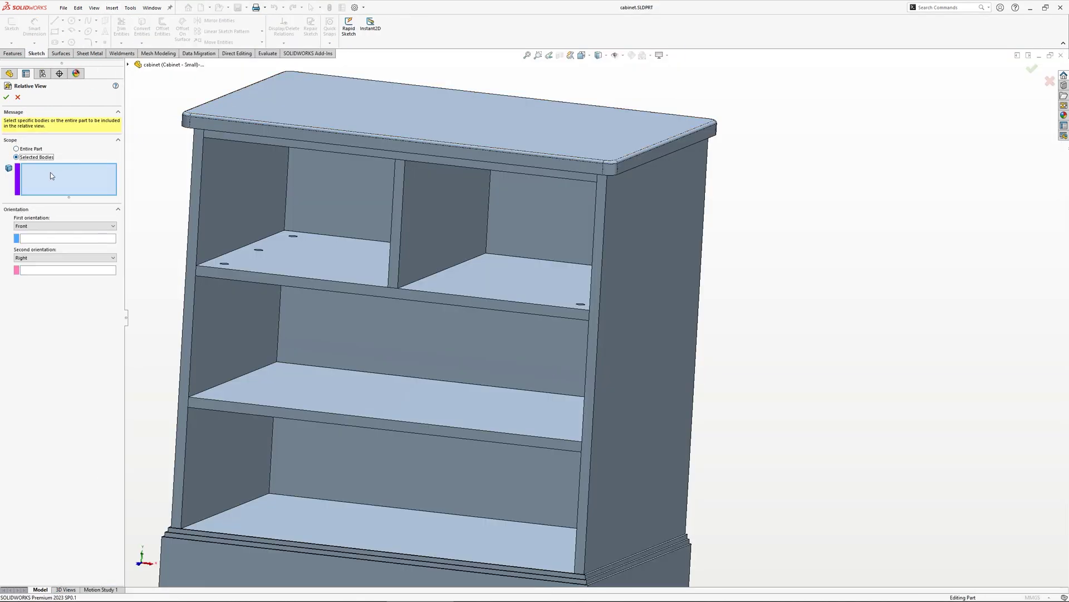
pyautogui.click(425, 209)
pyautogui.click(112, 239)
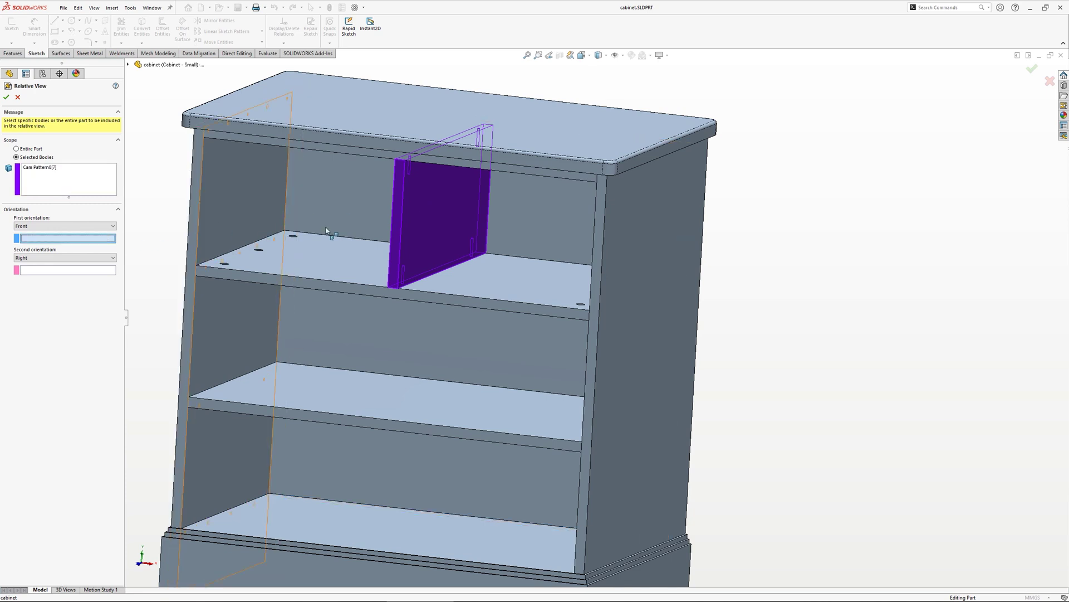
pyautogui.click(419, 216)
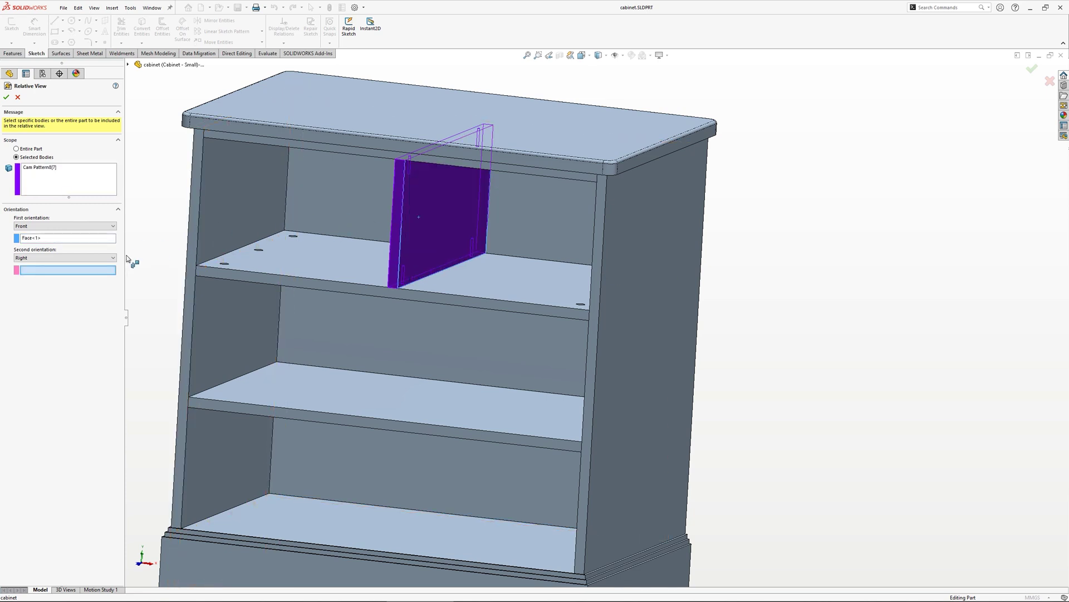
pyautogui.click(395, 219)
pyautogui.click(7, 98)
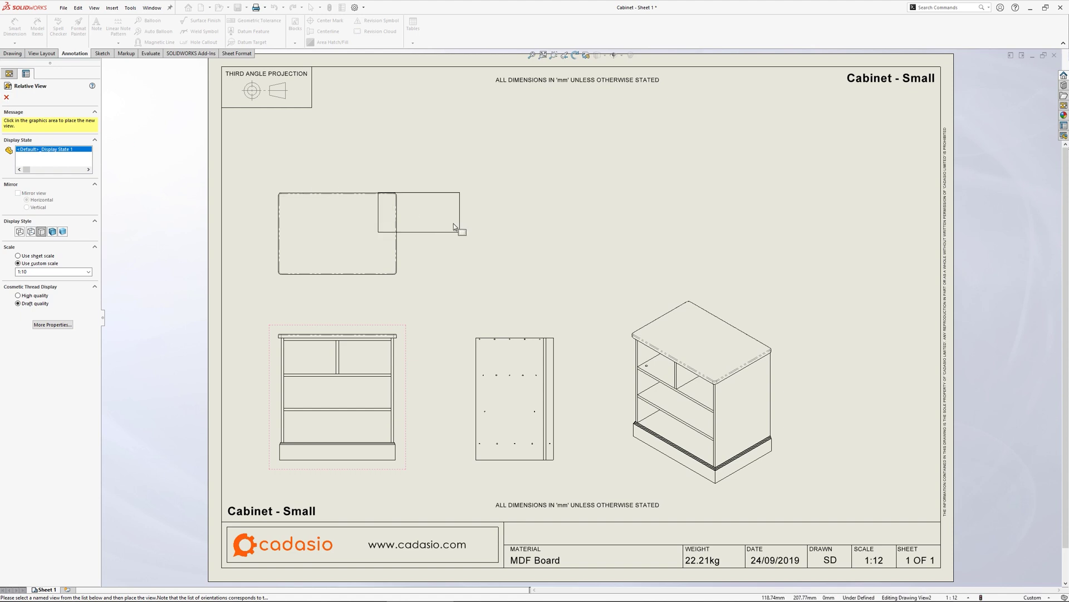
# Place the divider panel view above the side view and project its edge view to the right
pyautogui.click(520, 243)
pyautogui.click(526, 204)
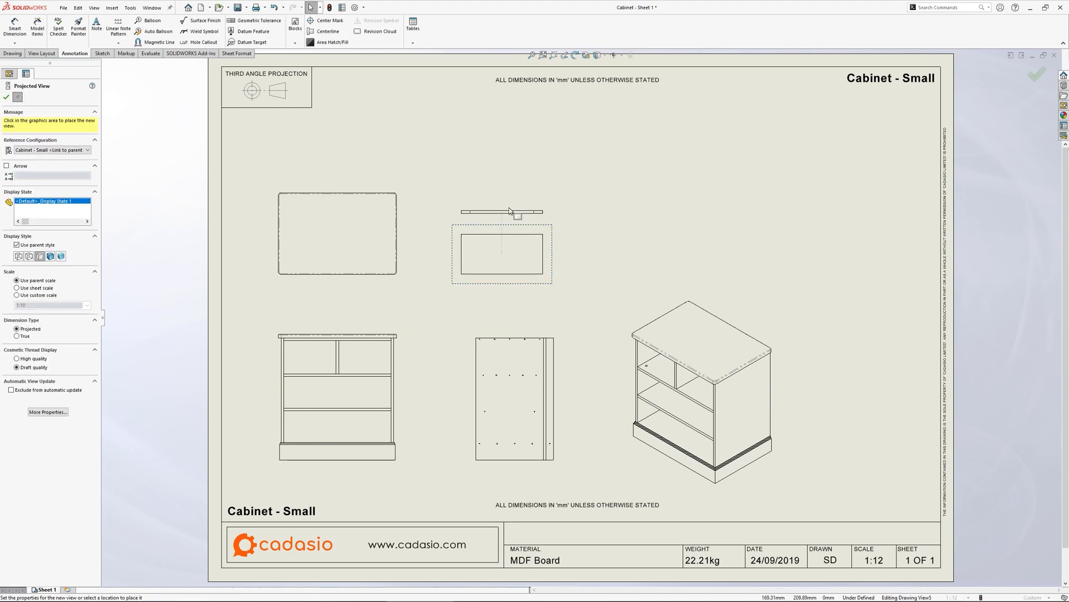
pyautogui.click(579, 254)
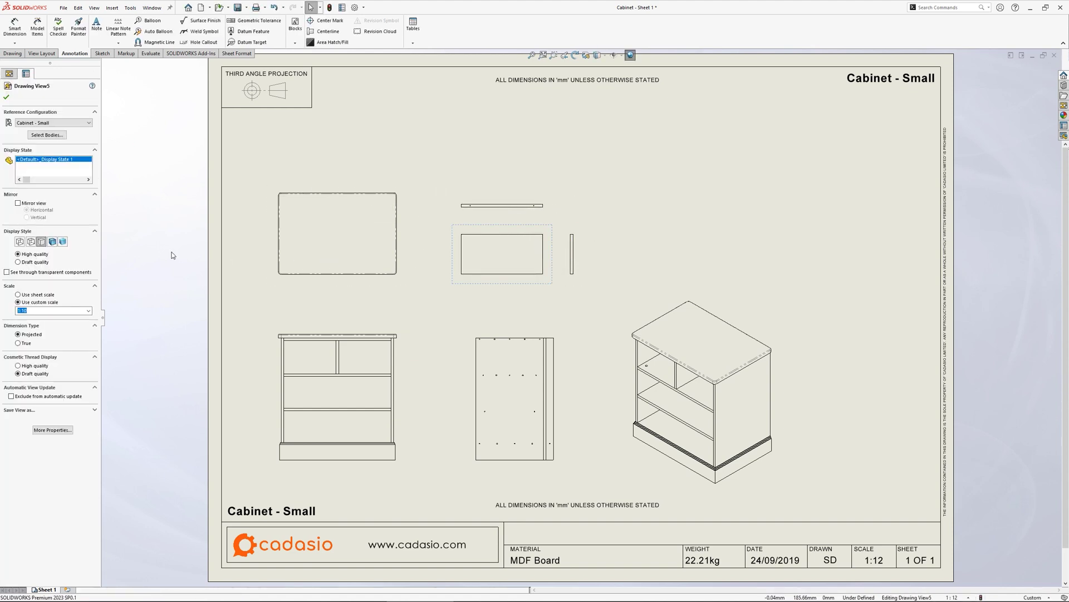
pyautogui.scroll(-5, 551, 235)
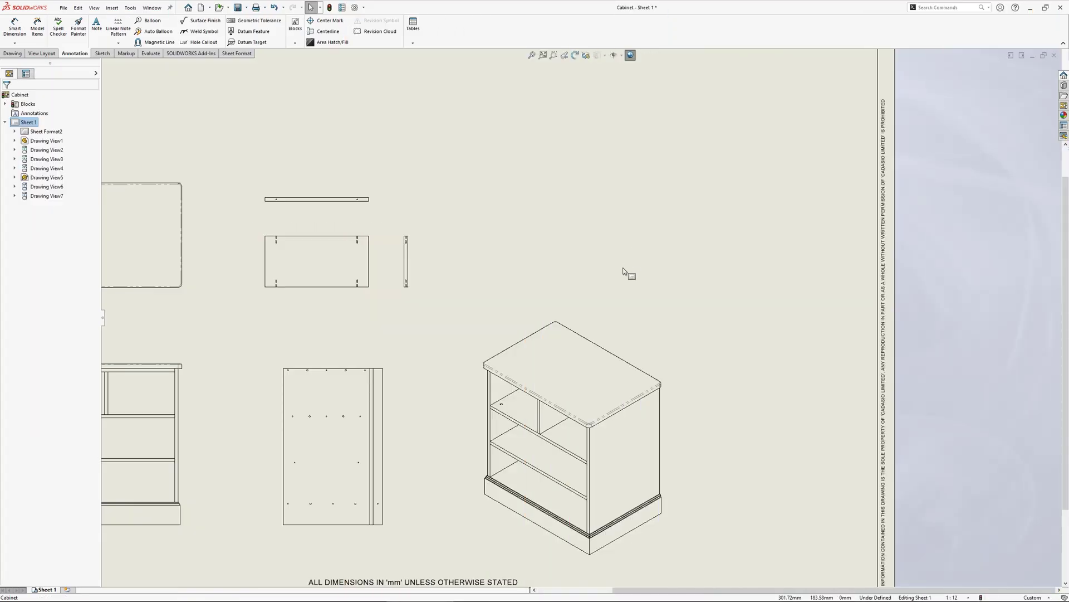
# Insert a weldment cut list table from the isometric view using the BOARD CUTLIST template, placed top right
pyautogui.click(606, 316)
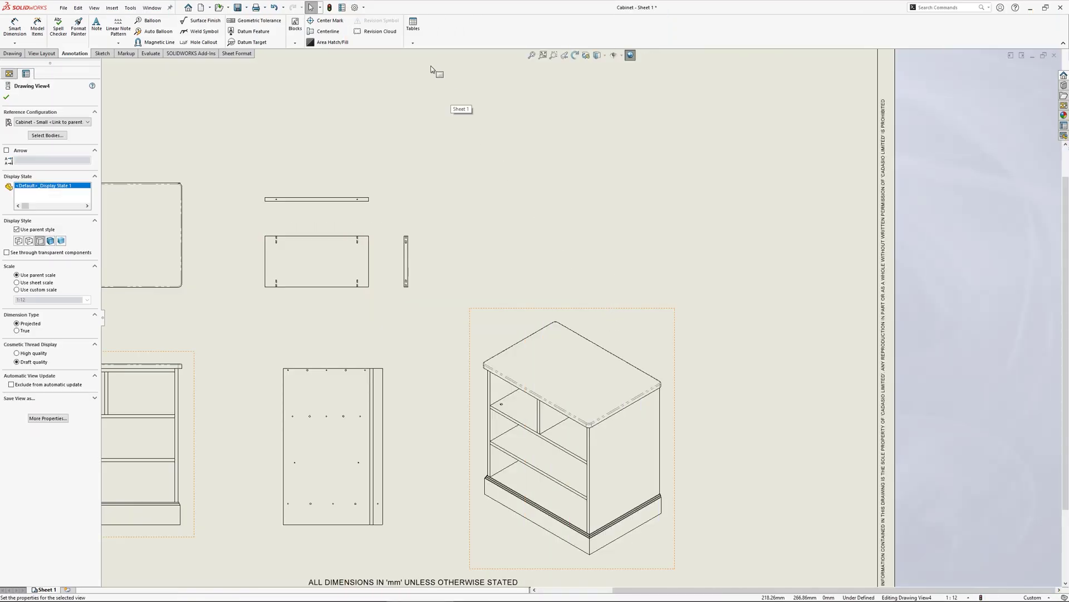
pyautogui.click(413, 43)
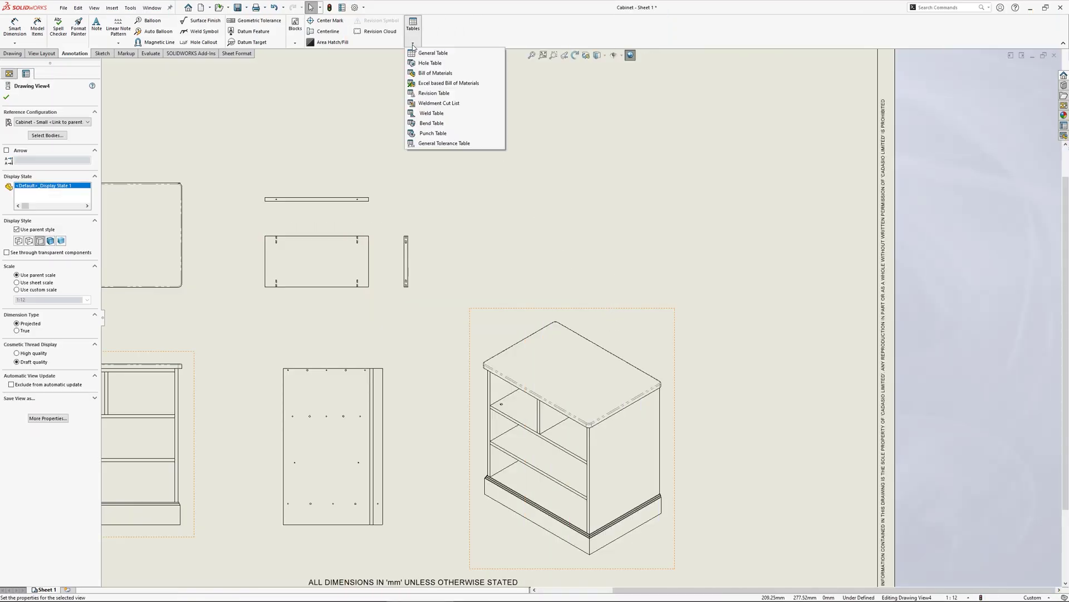
pyautogui.click(433, 104)
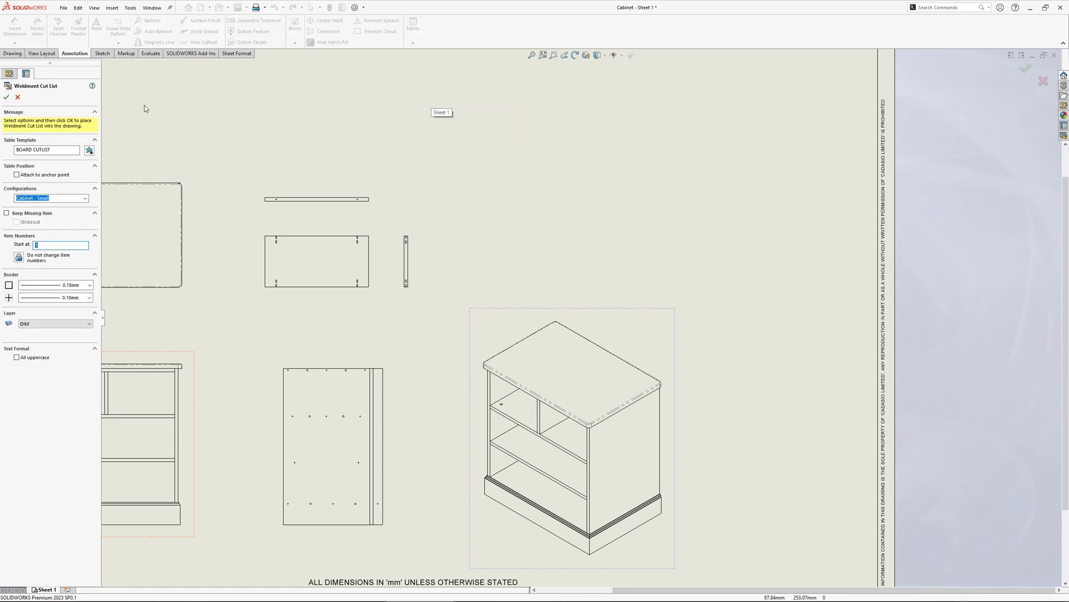
pyautogui.click(6, 97)
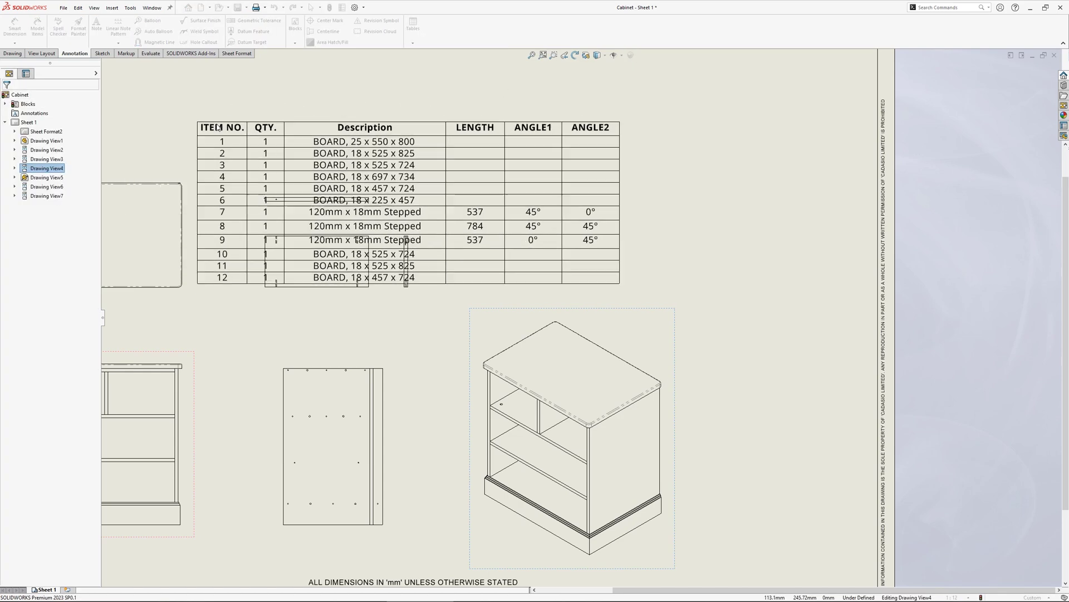
pyautogui.moveTo(341, 119); pyautogui.dragTo(310, 191, button='middle')
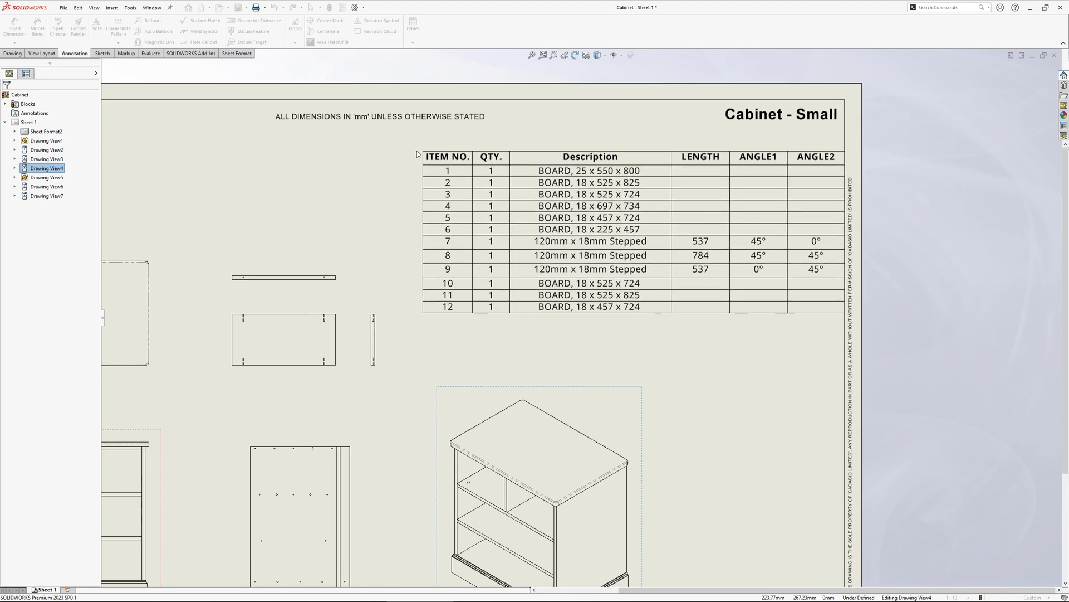